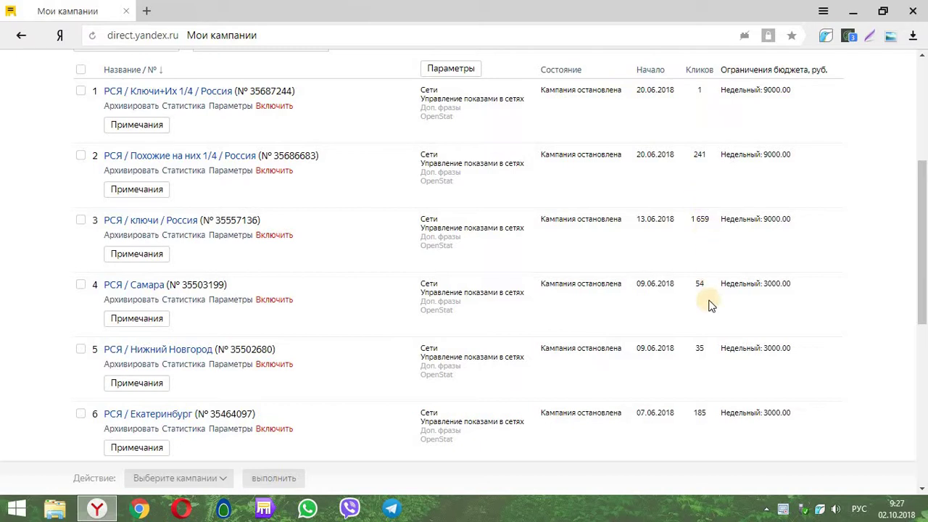
Open the parameters of the campaign «РСЯ / Запросы по франшизам / Целевой трафик» from the campaign list
scroll(710, 311, "down", 2)
scroll(701, 348, "down", 1)
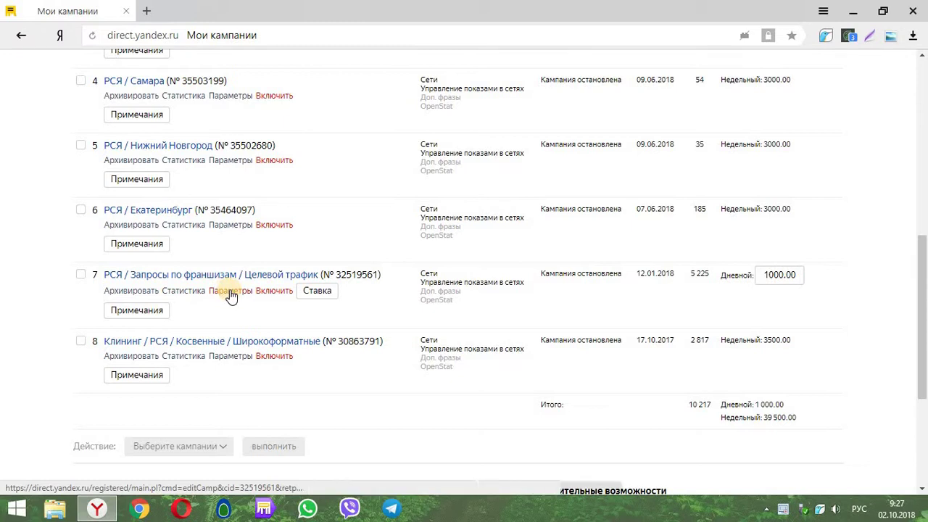
scroll(359, 295, "up", 4)
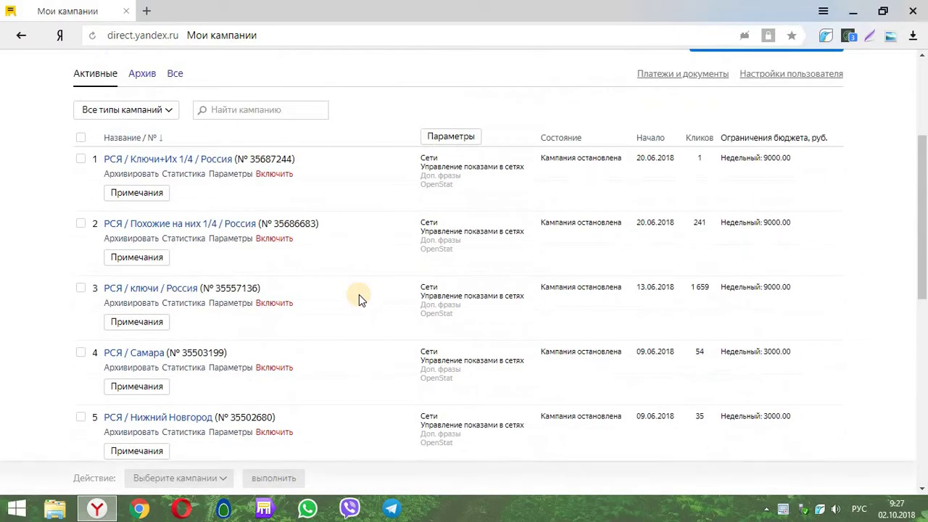
scroll(359, 294, "down", 3)
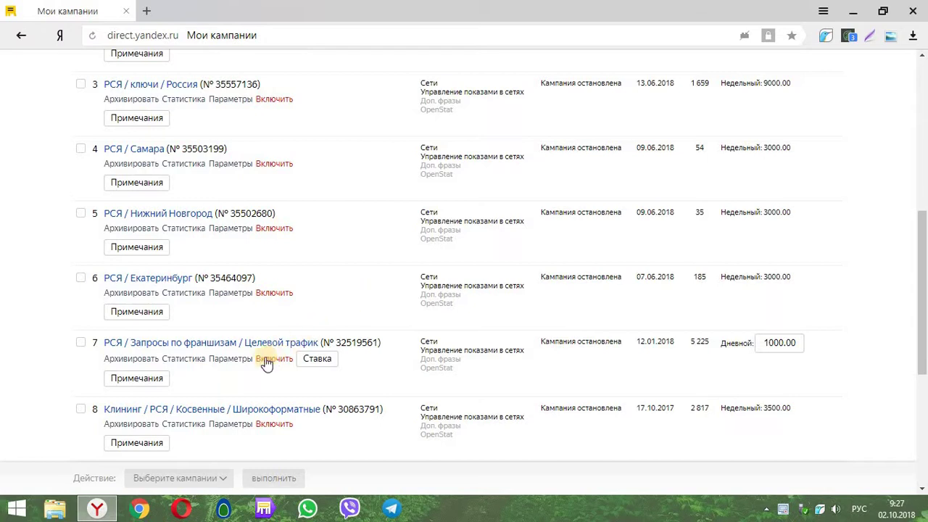
left_click(238, 359)
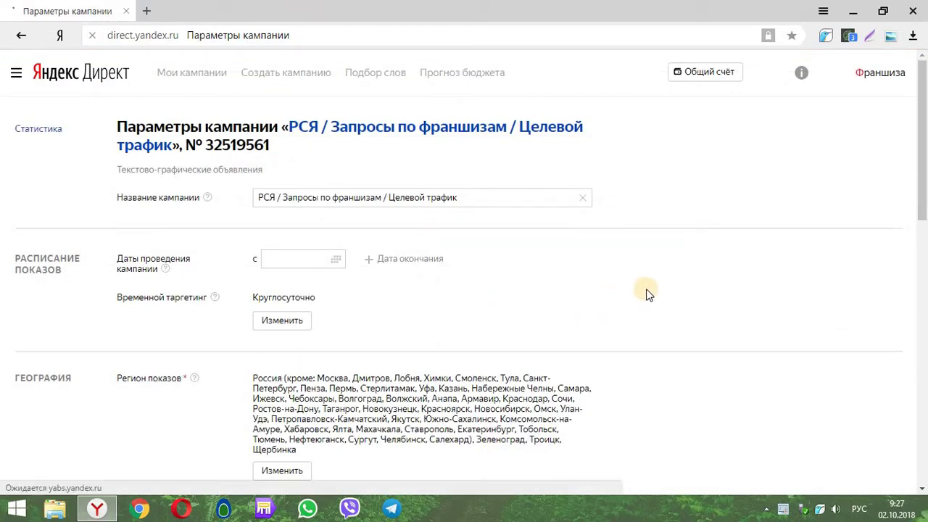
Review the campaign's bid adjustments for target audience, mobile devices, and gender and age, and close them without saving
scroll(647, 290, "down", 2)
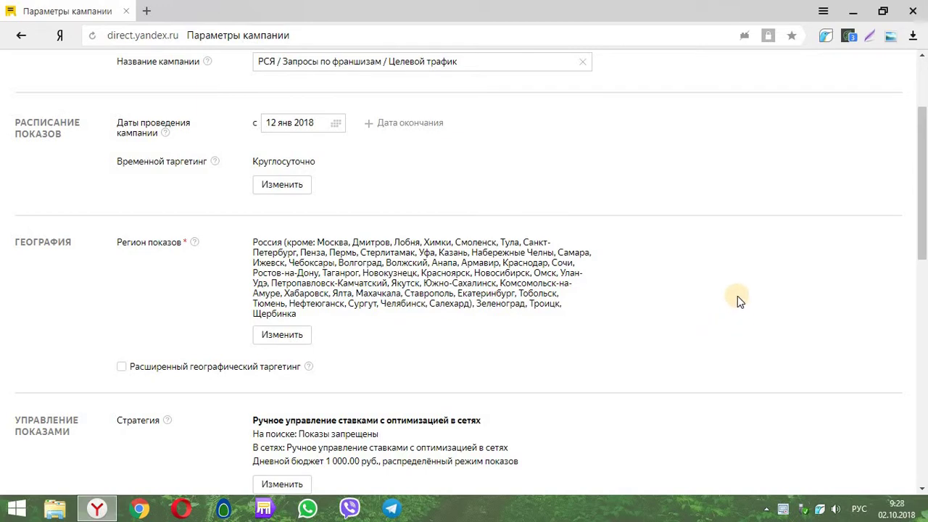
scroll(762, 278, "down", 3)
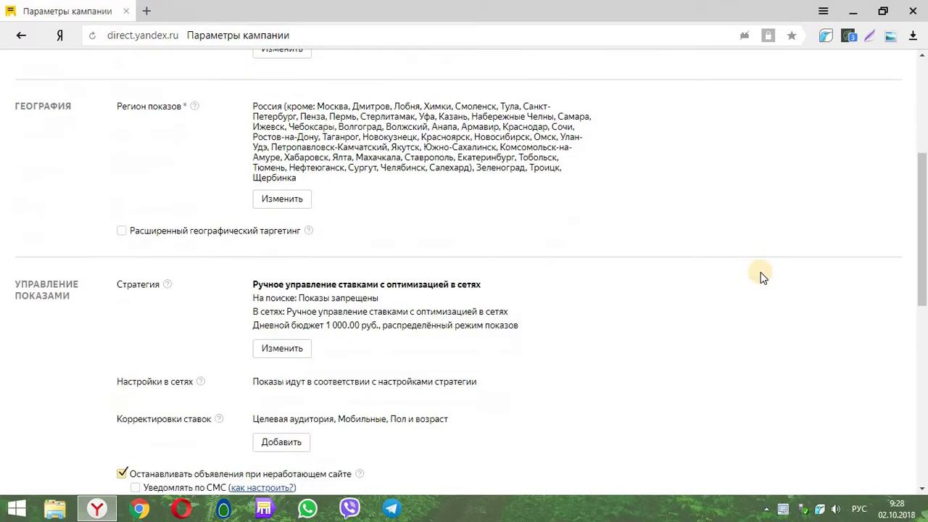
scroll(406, 229, "down", 2)
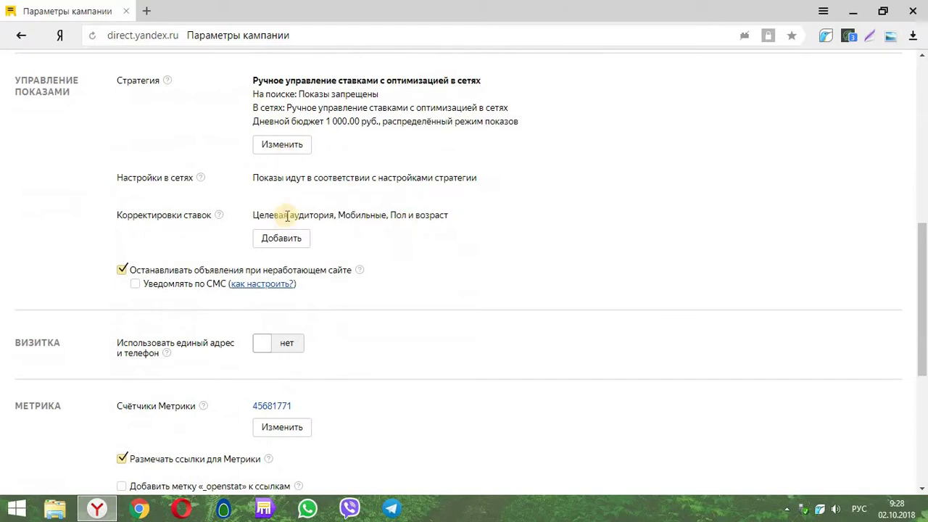
left_click(286, 239)
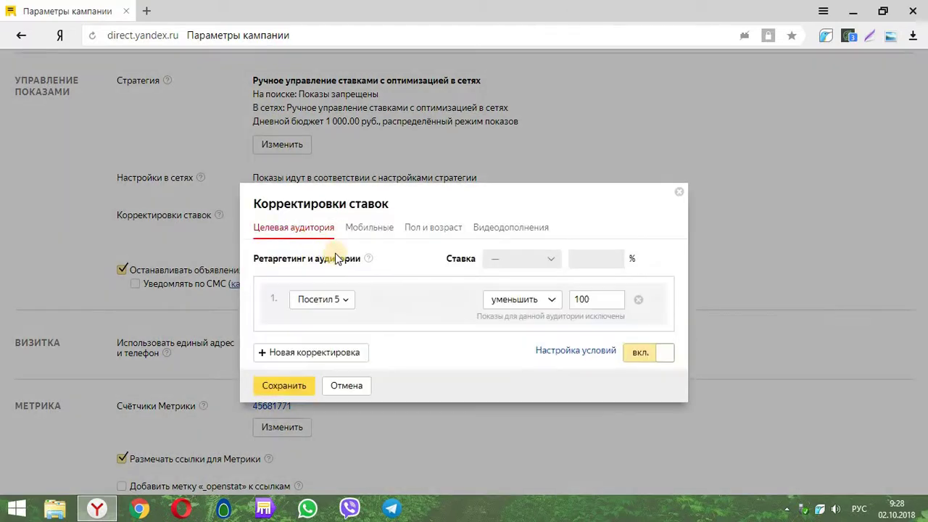
left_click(370, 227)
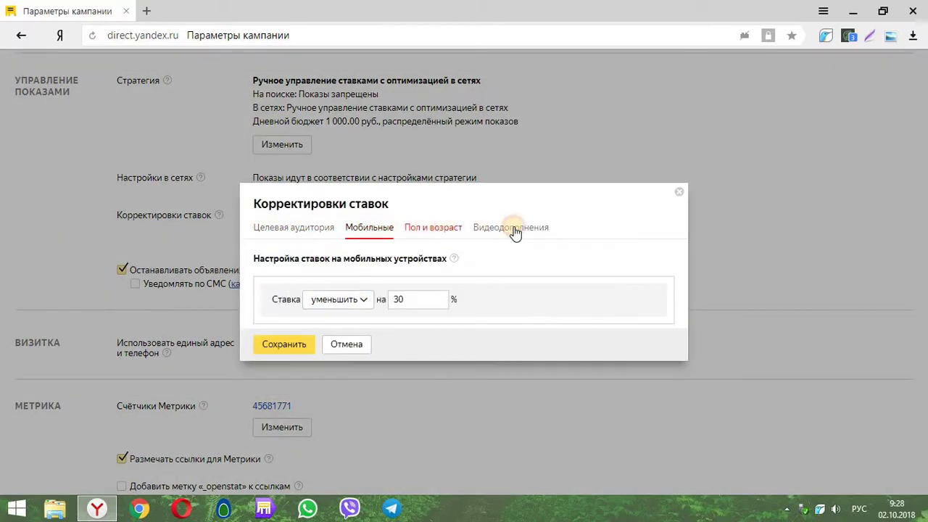
left_click(453, 228)
left_click(369, 229)
left_click(429, 229)
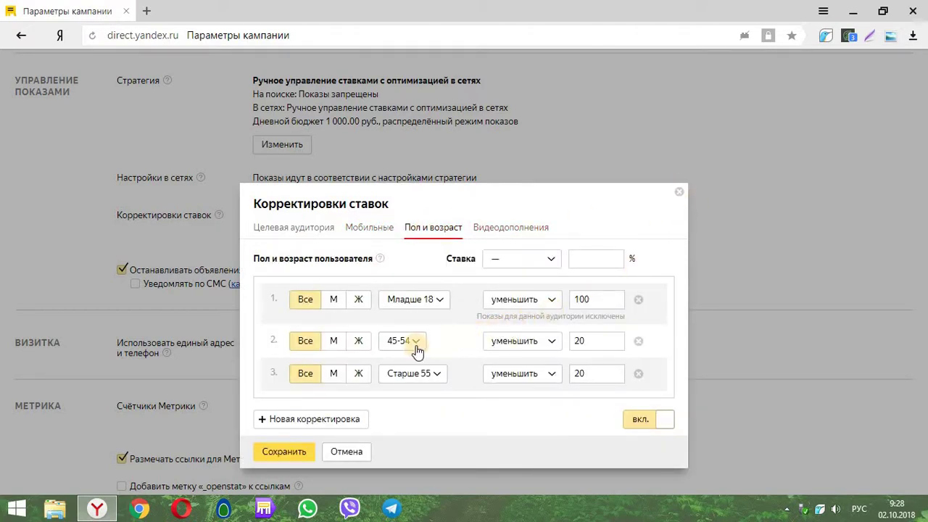
left_click(678, 192)
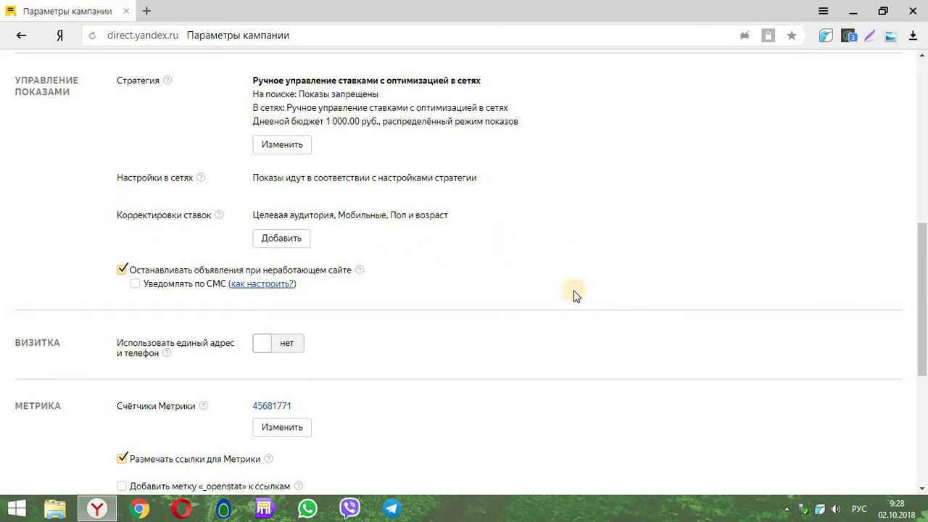
Look over the remaining campaign parameters and open the campaign's own page with its ad groups
scroll(575, 295, "down", 5)
scroll(575, 295, "up", 9)
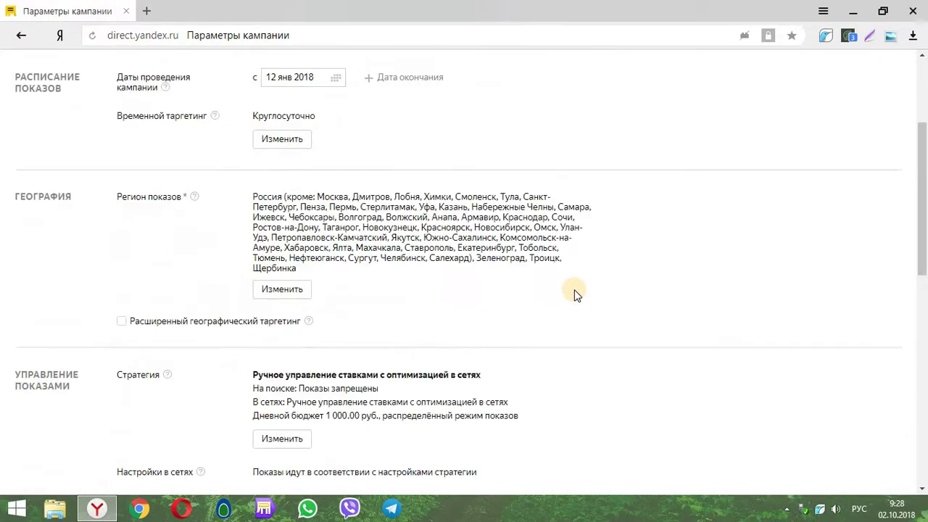
scroll(575, 295, "up", 3)
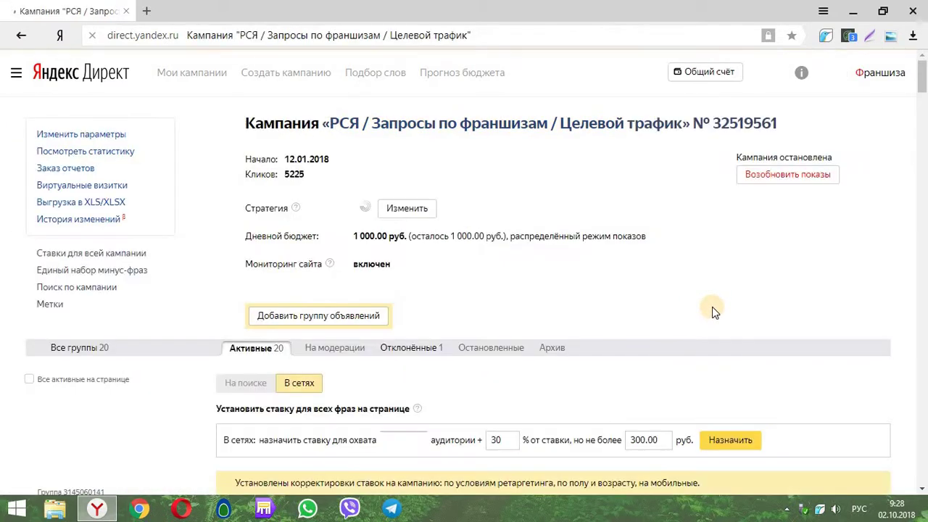
Examine the key phrases and their bids in the campaign's «каталог» ad group
scroll(712, 306, "down", 4)
scroll(721, 300, "down", 2)
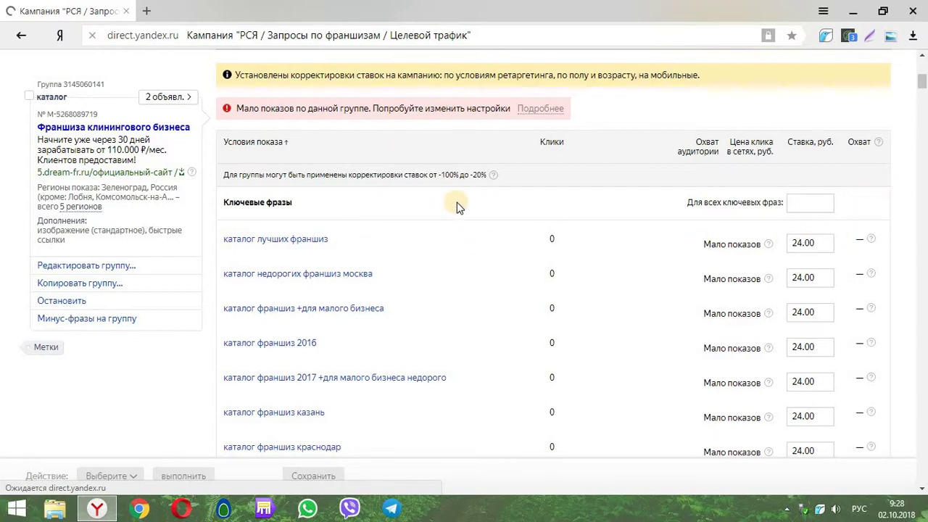
scroll(467, 217, "down", 10)
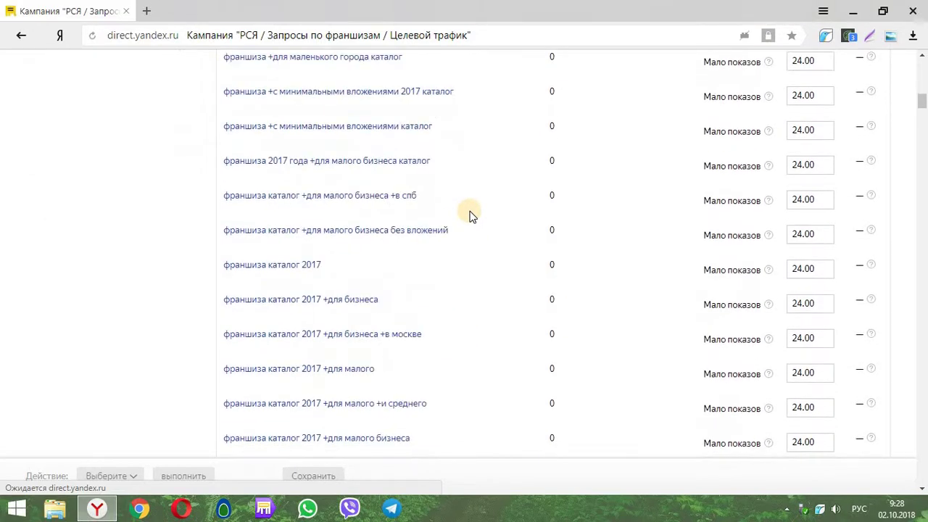
scroll(470, 214, "down", 6)
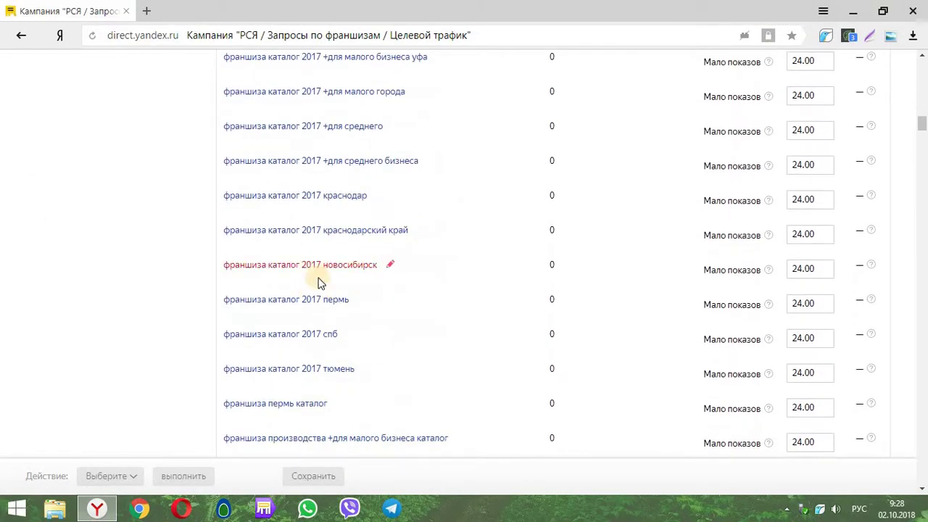
scroll(326, 239, "up", 4)
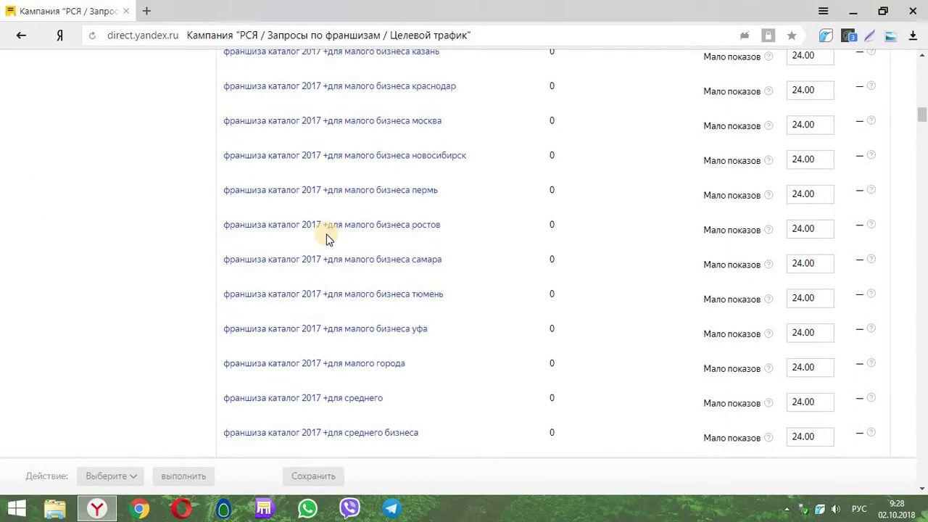
scroll(326, 239, "up", 8)
scroll(338, 261, "down", 8)
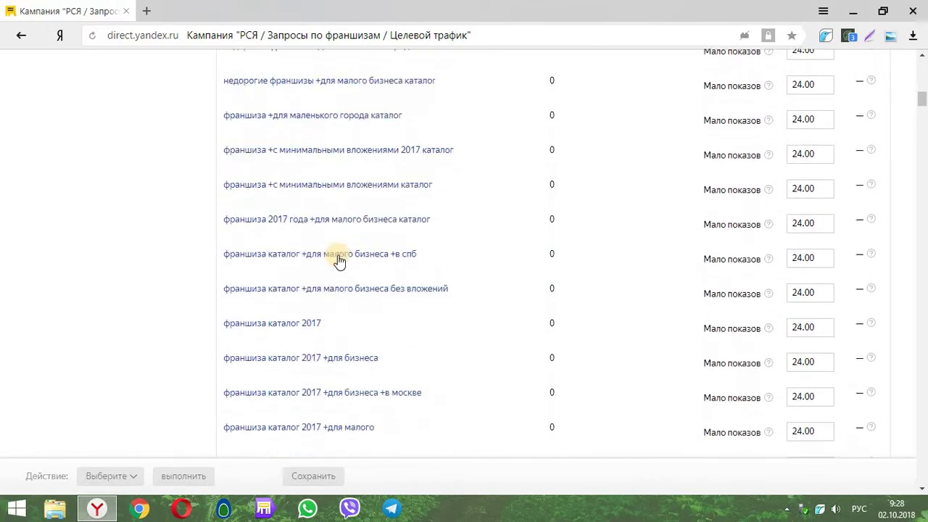
scroll(336, 271, "down", 12)
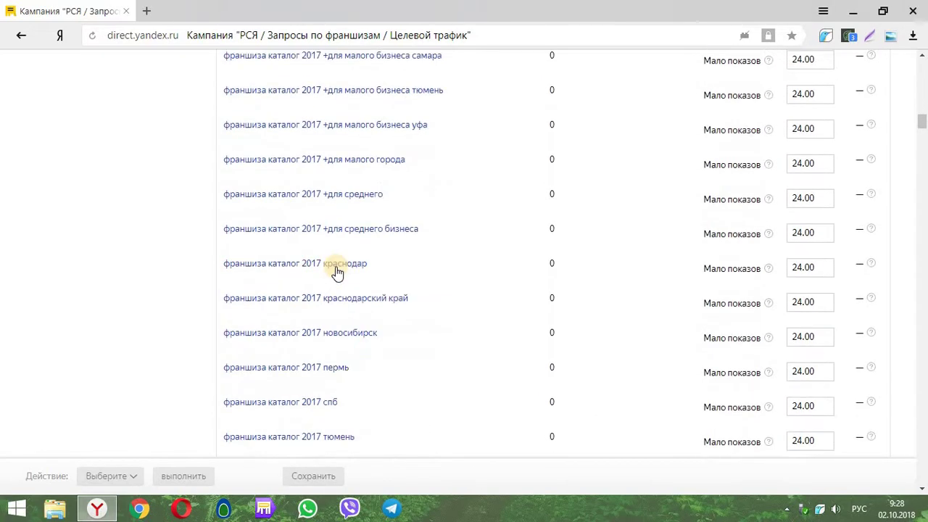
Examine how the key phrases are divided among the other ad groups, from «прибыльная» through «интересные»
scroll(335, 270, "down", 5)
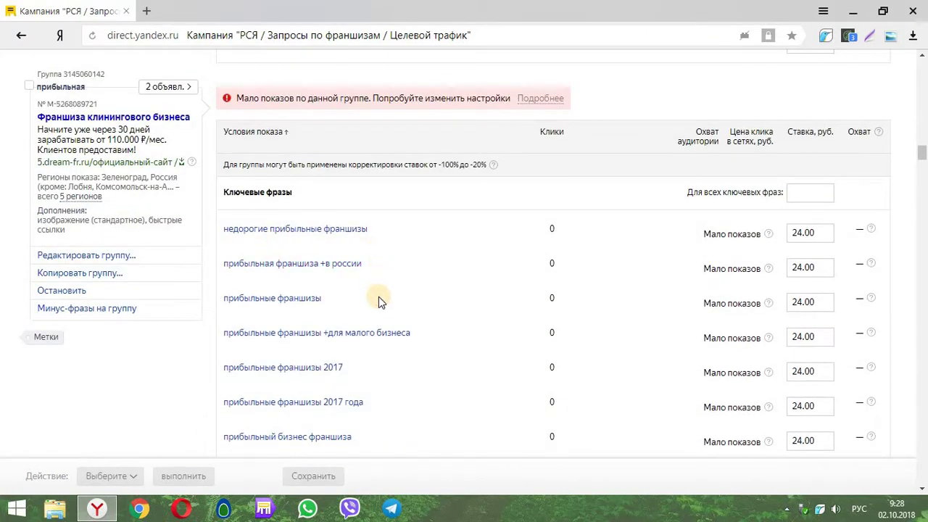
scroll(379, 296, "down", 9)
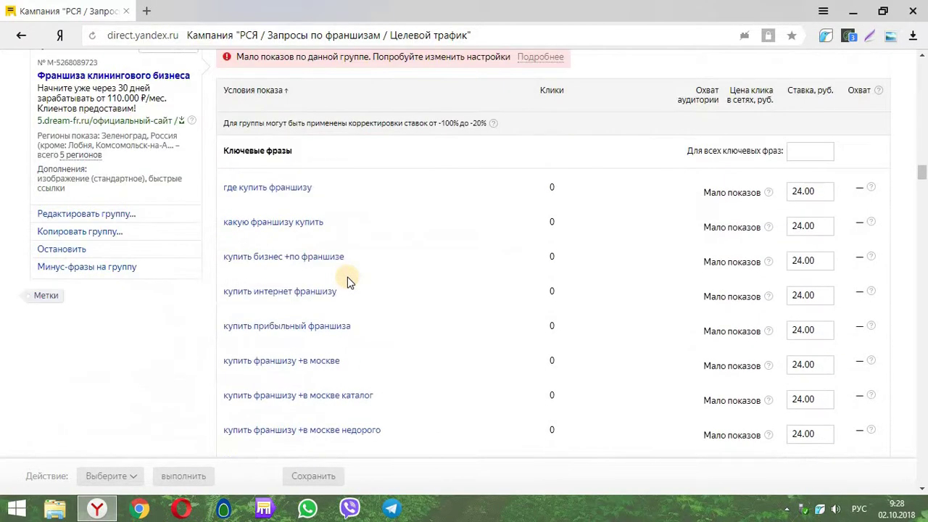
scroll(347, 281, "down", 11)
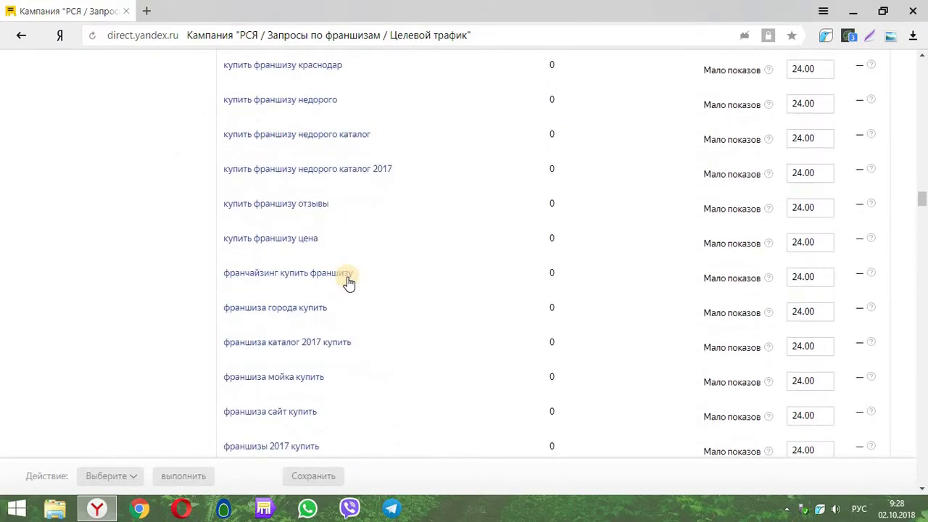
scroll(347, 282, "down", 8)
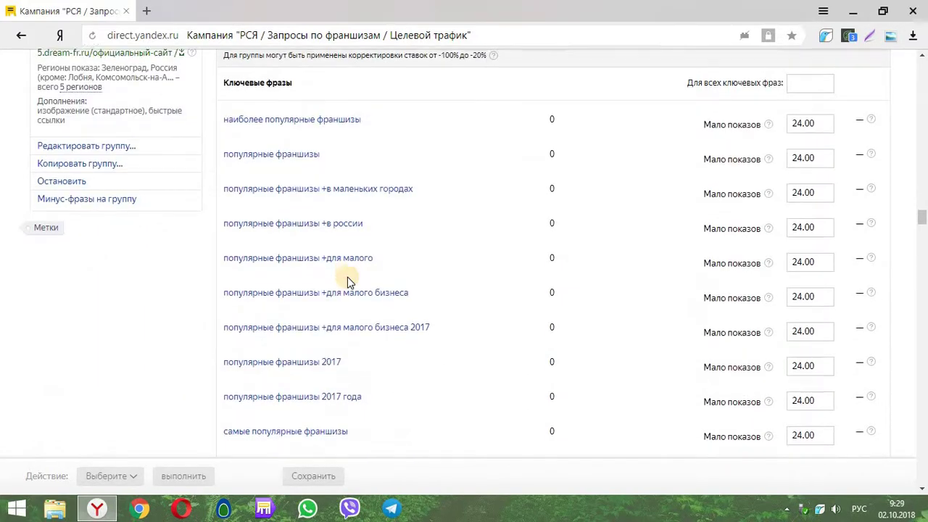
scroll(347, 281, "down", 10)
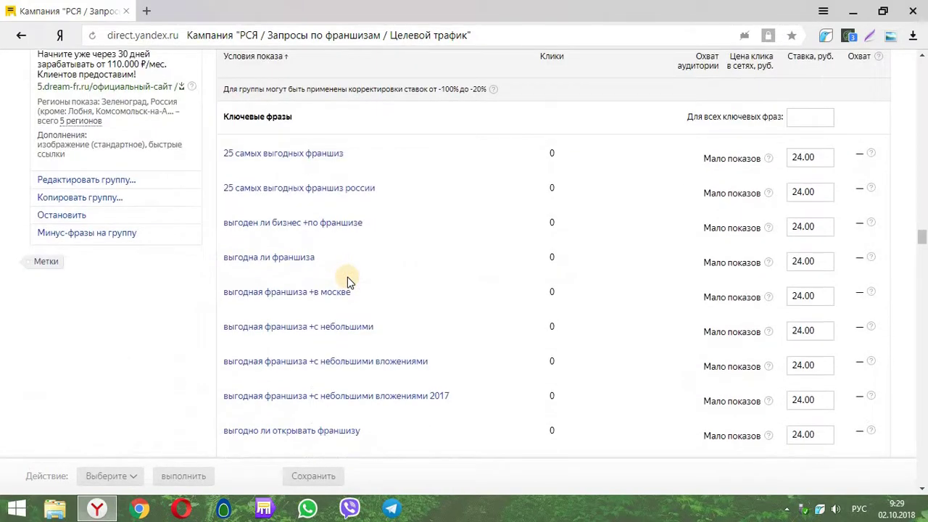
scroll(347, 281, "down", 13)
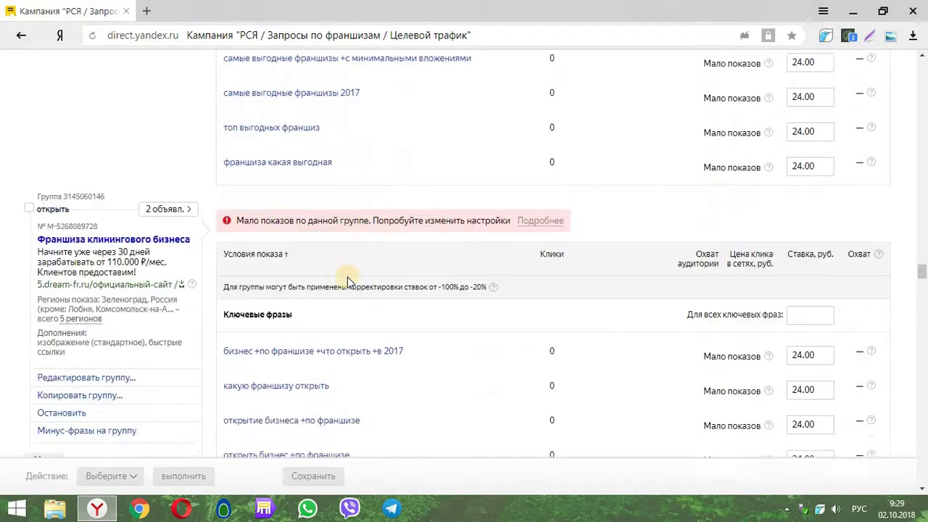
scroll(348, 279, "down", 12)
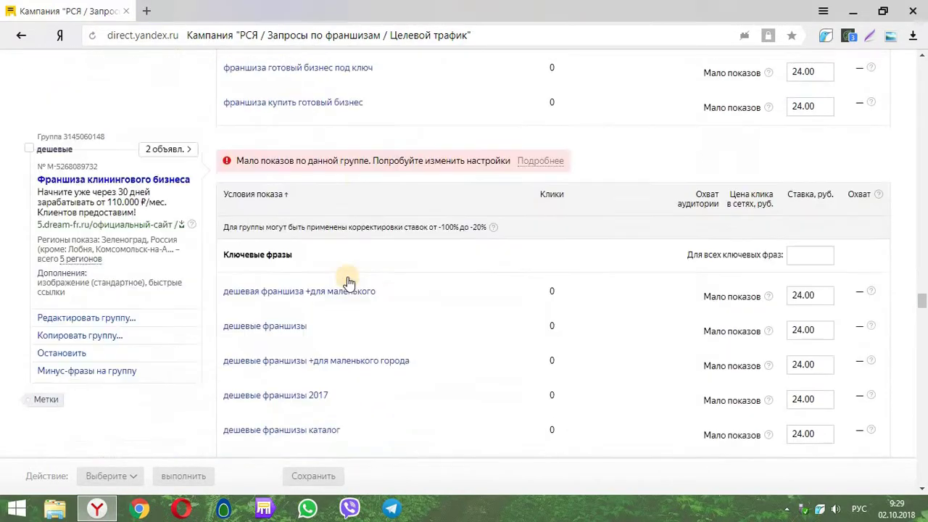
scroll(347, 281, "down", 12)
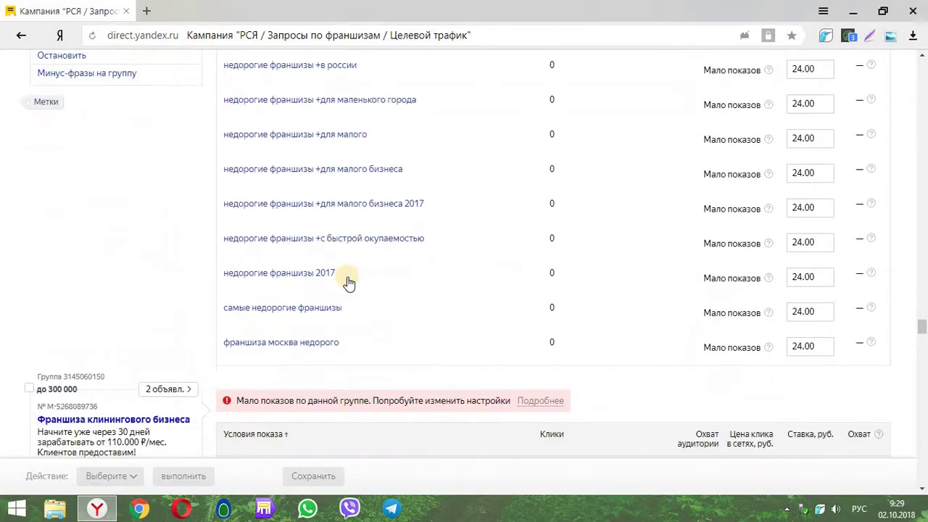
scroll(347, 282, "down", 12)
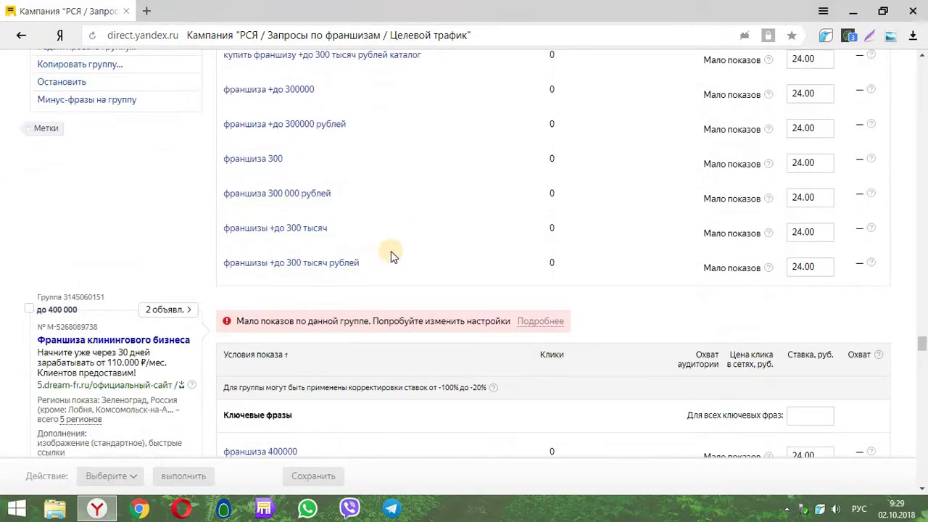
scroll(391, 251, "down", 4)
scroll(377, 239, "down", 3)
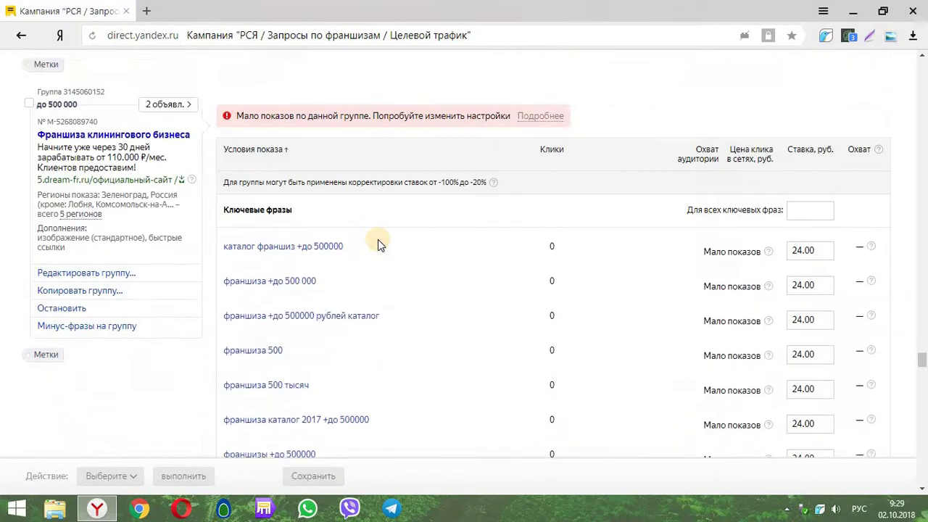
scroll(378, 240, "down", 5)
scroll(377, 239, "down", 3)
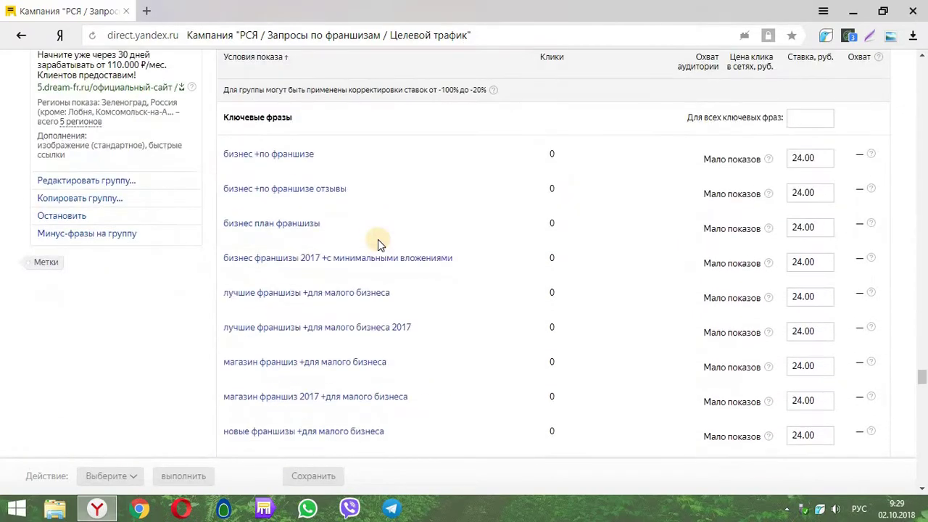
scroll(378, 239, "down", 12)
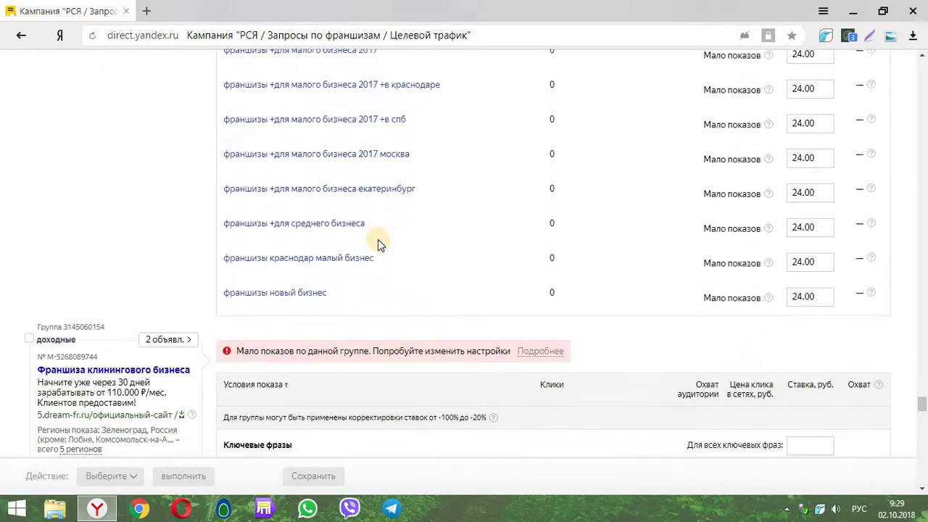
scroll(378, 244, "down", 3)
scroll(378, 244, "down", 8)
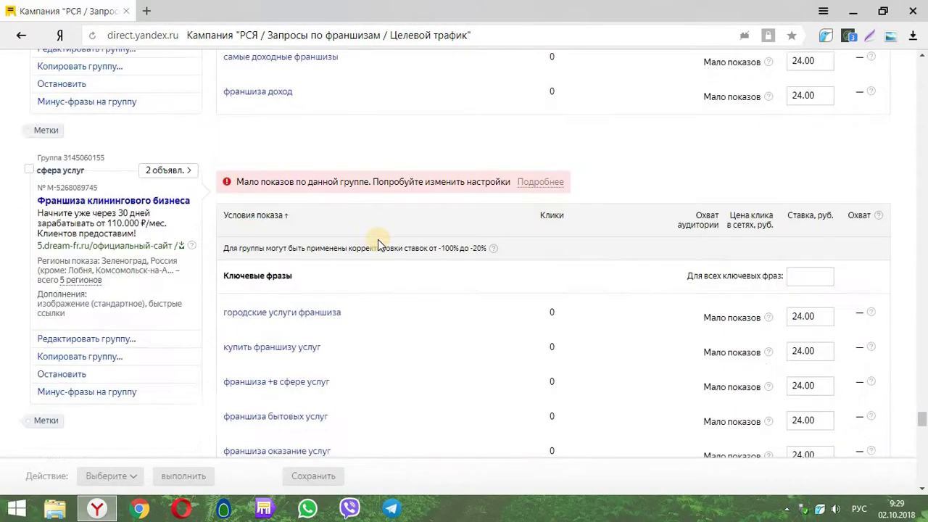
scroll(377, 244, "down", 8)
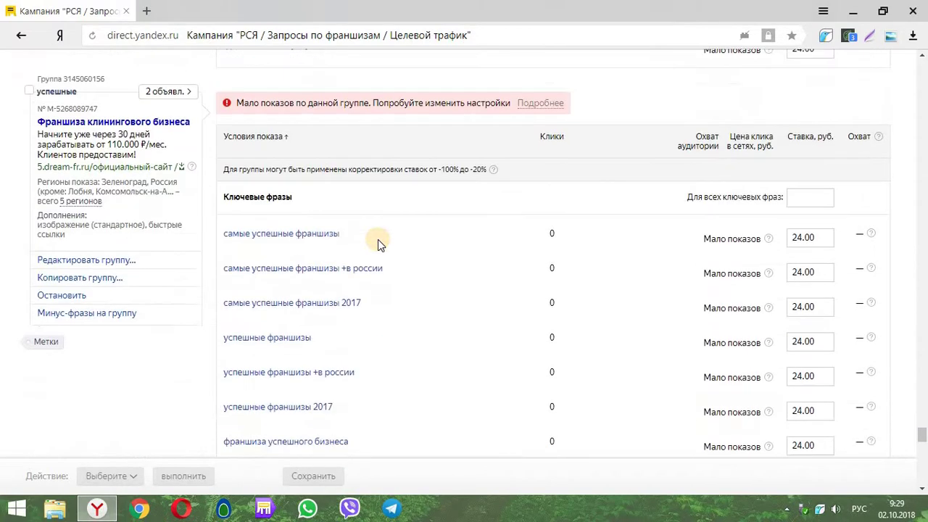
scroll(378, 239, "down", 4)
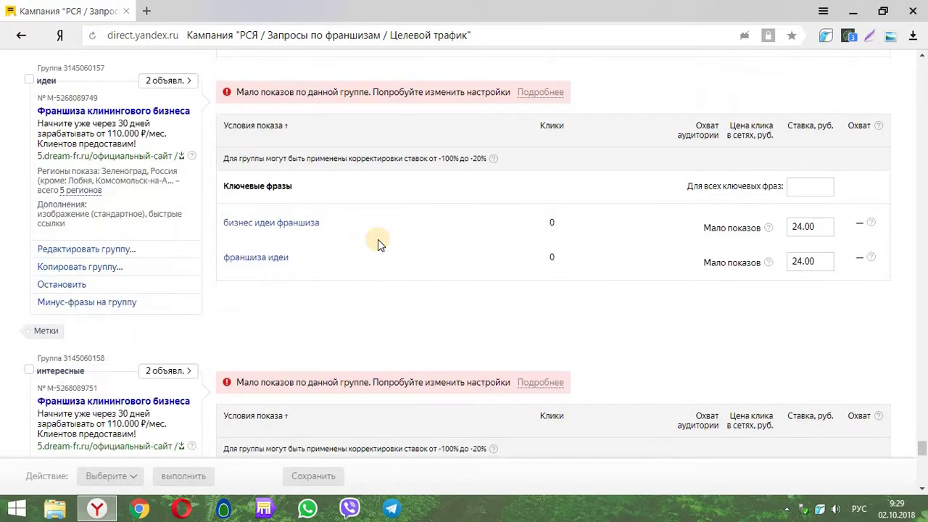
scroll(326, 213, "up", 5)
scroll(337, 250, "down", 6)
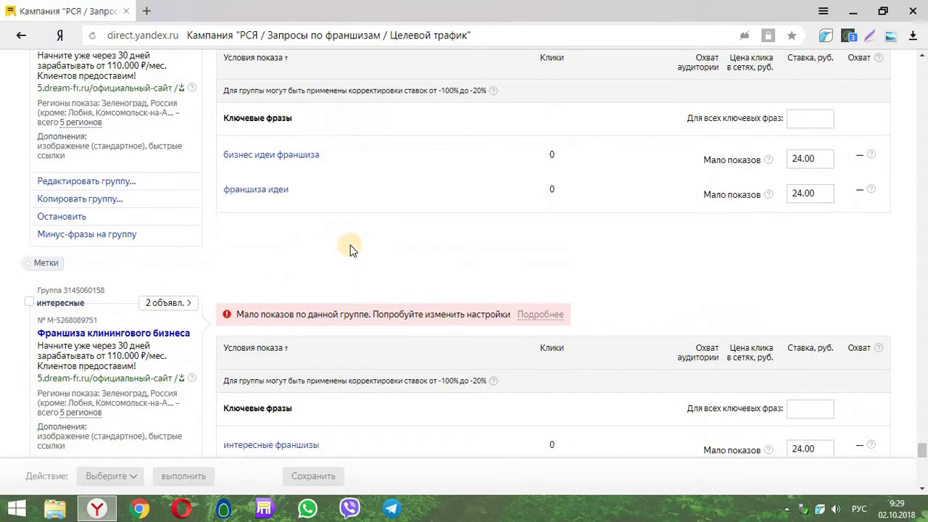
Examine the key phrases of the campaign's last ad groups, from «интересные» to «заказать», and return to the campaign's beginning
scroll(350, 248, "down", 7)
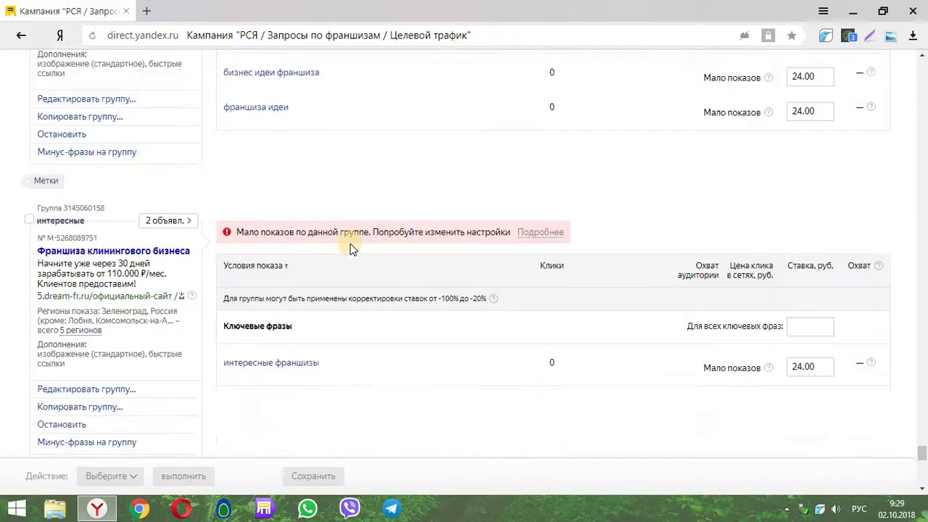
scroll(350, 243, "down", 6)
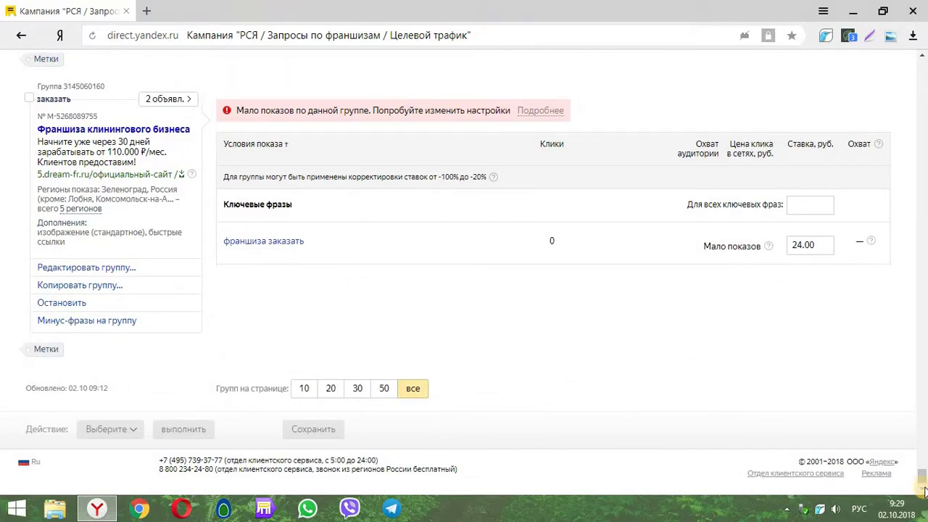
left_click_drag(923, 482, 917, 67)
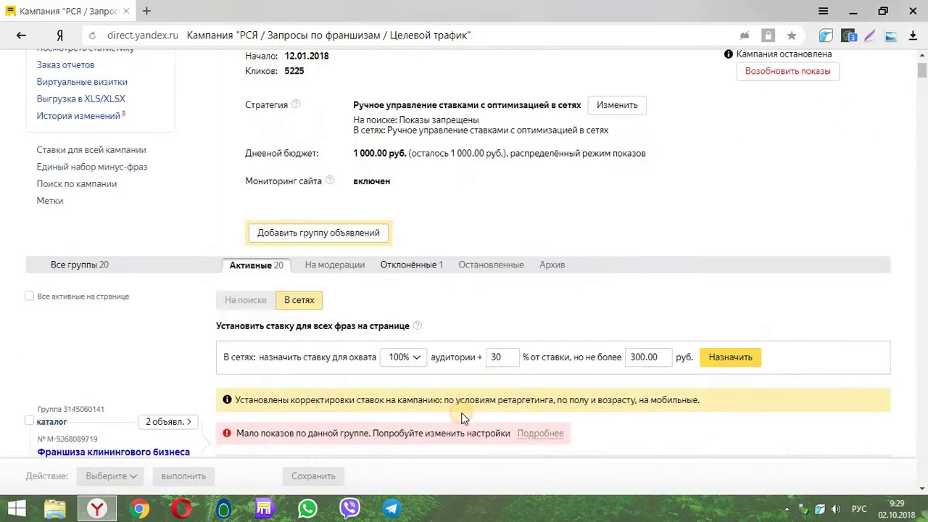
Open both ads of the «каталог» group and show how they look in networks («В сетях»)
scroll(377, 348, "down", 3)
scroll(363, 306, "down", 1)
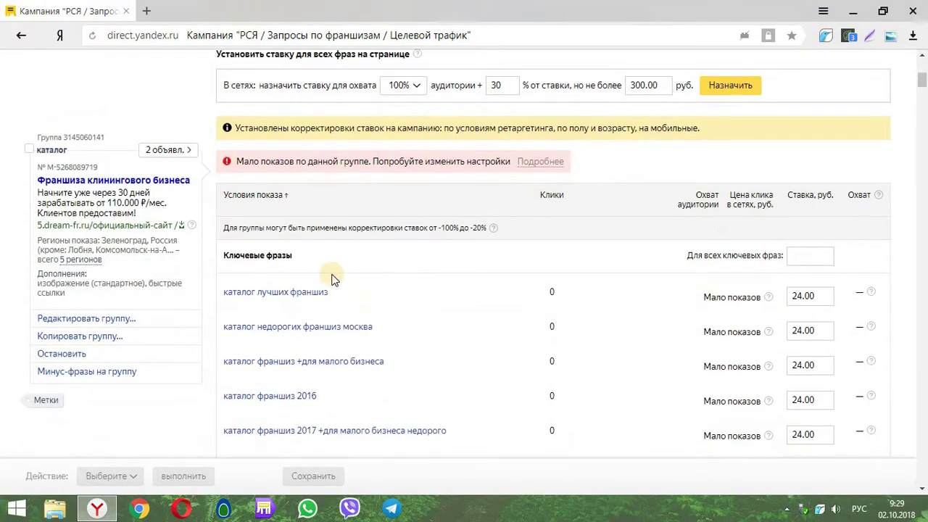
left_click(168, 152)
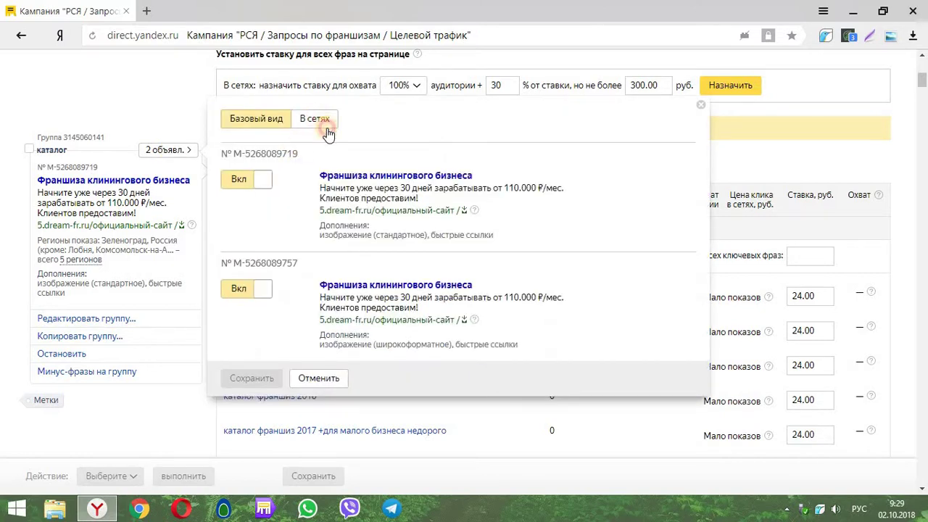
left_click(316, 120)
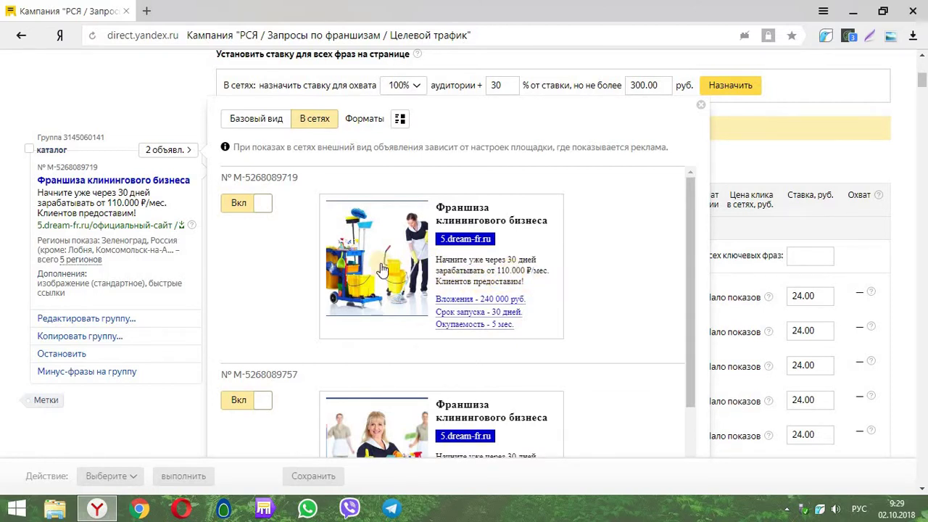
Compare the images, texts and quick links of the two network ads in the «каталог» group
scroll(381, 290, "down", 1)
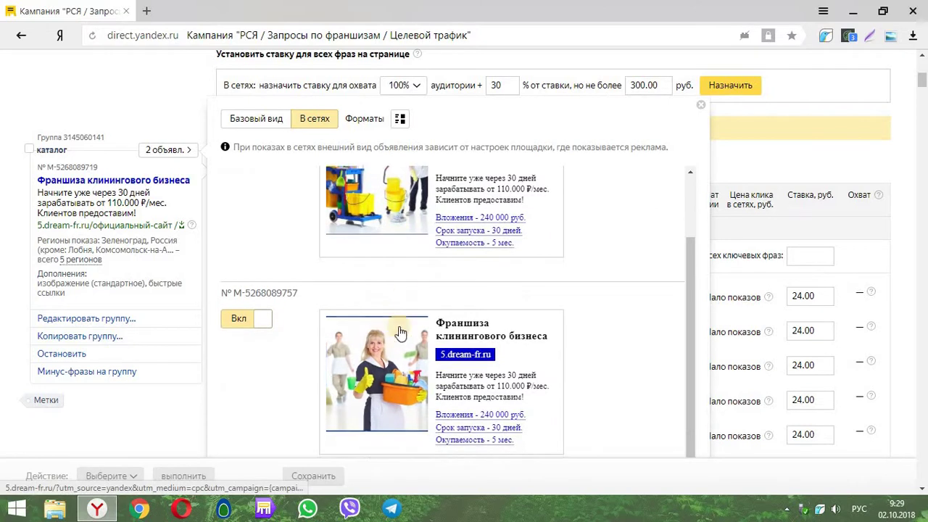
scroll(404, 288, "up", 1)
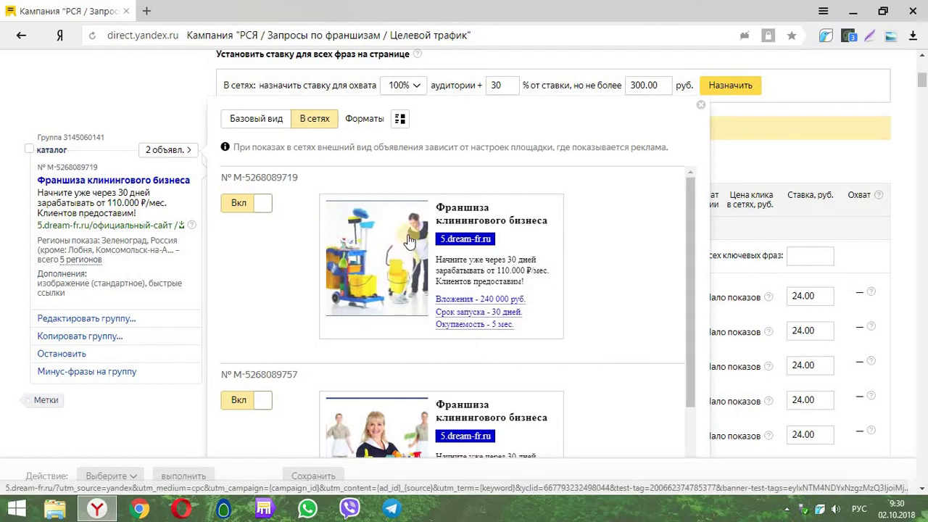
scroll(654, 295, "down", 1)
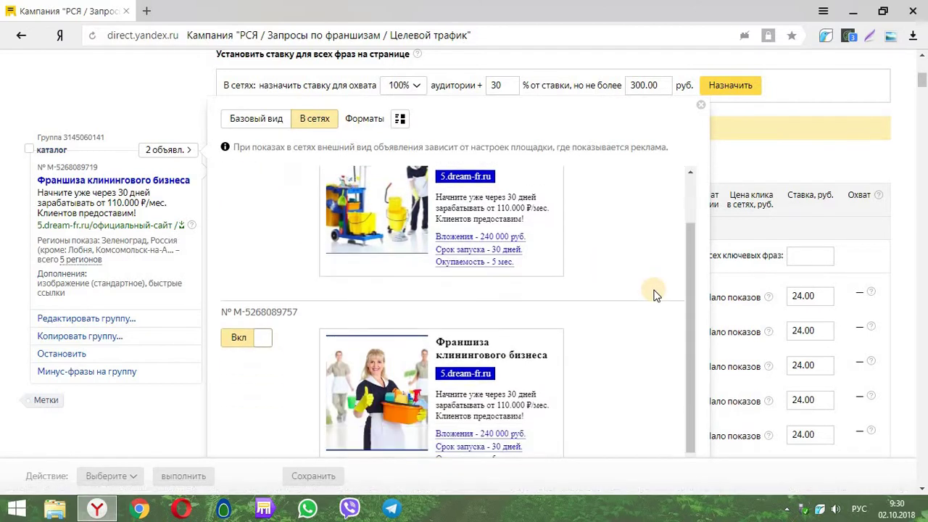
scroll(645, 281, "down", 1)
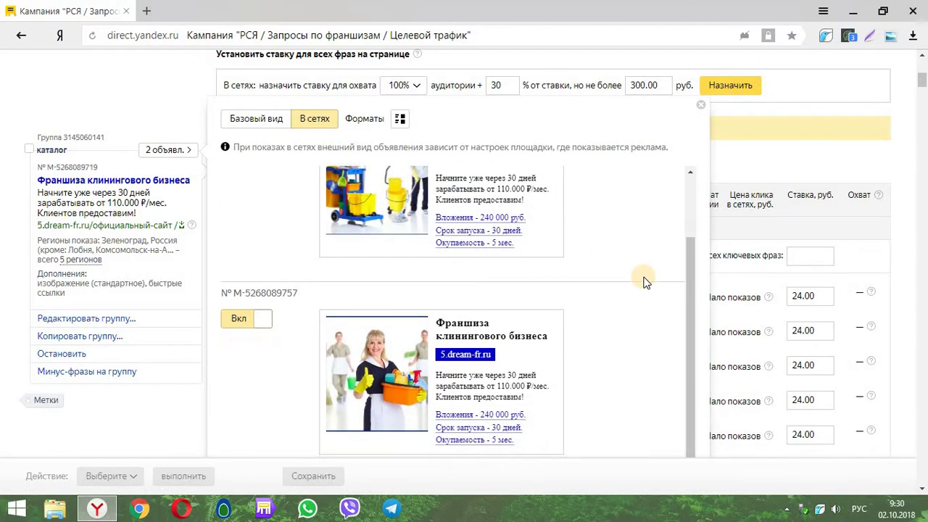
scroll(645, 281, "up", 2)
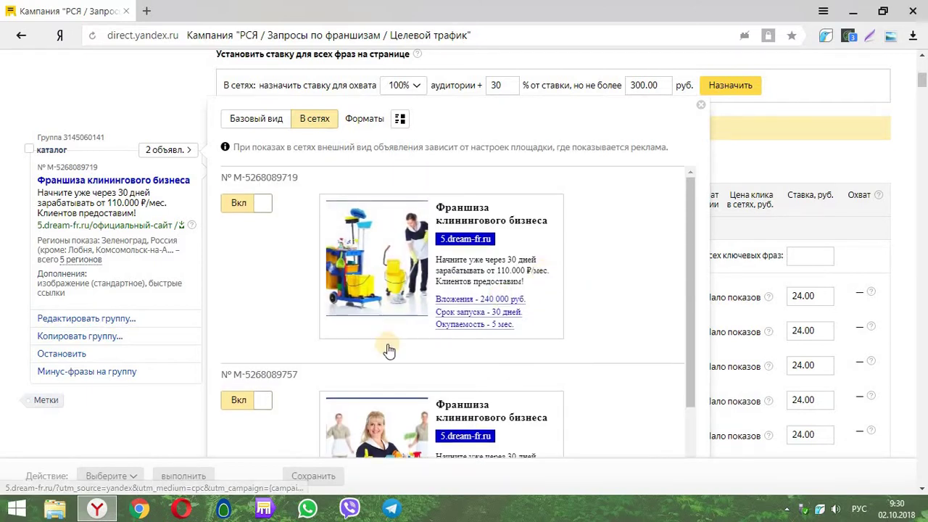
scroll(389, 350, "down", 1)
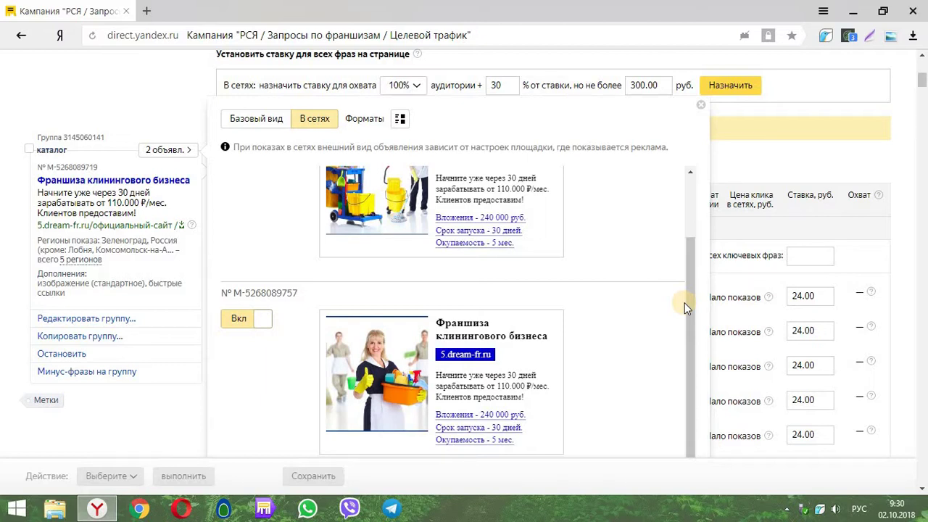
scroll(623, 297, "up", 1)
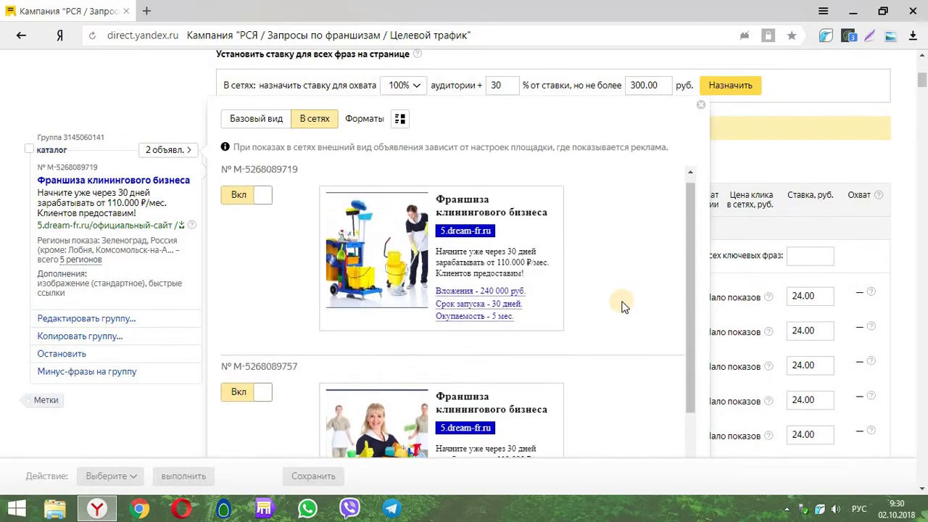
scroll(621, 303, "down", 1)
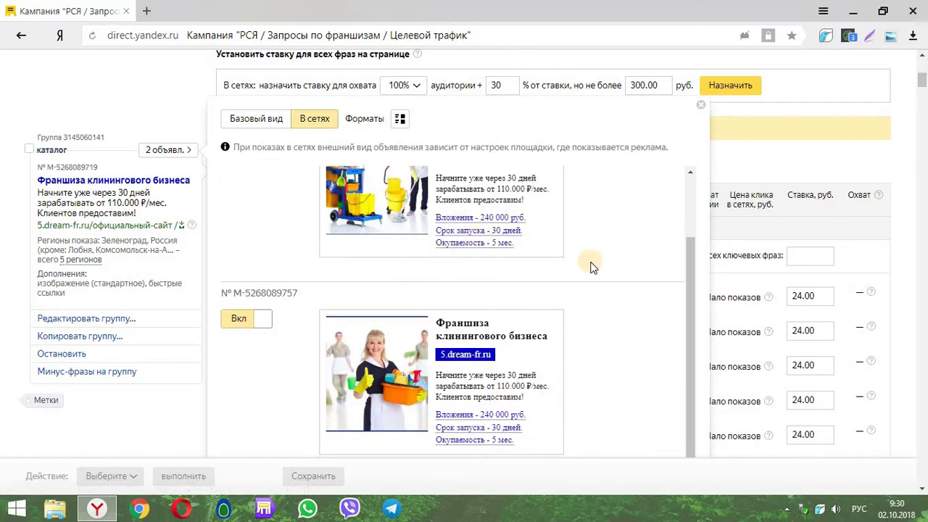
scroll(591, 267, "up", 1)
Load the first ad's landing page in a new tab, recheck both network ads and close their preview
left_click(455, 212)
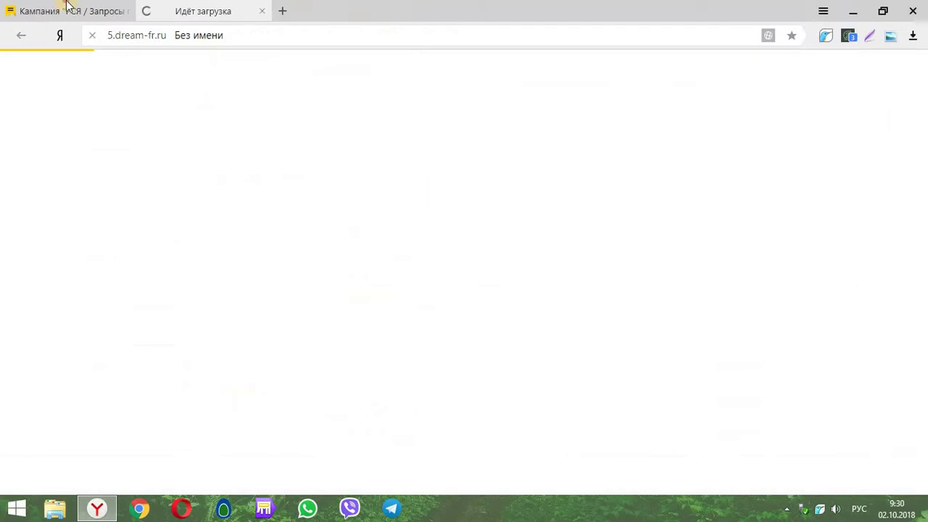
left_click(68, 6)
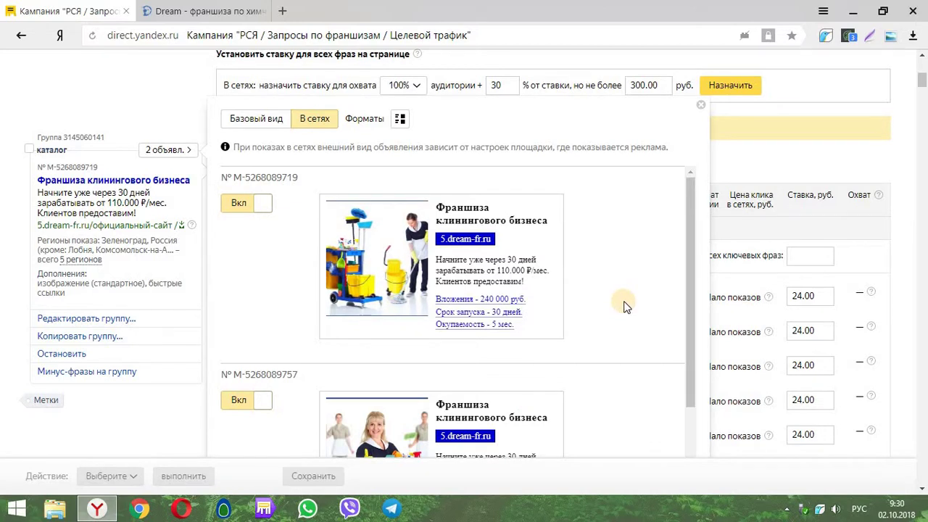
scroll(625, 306, "down", 1)
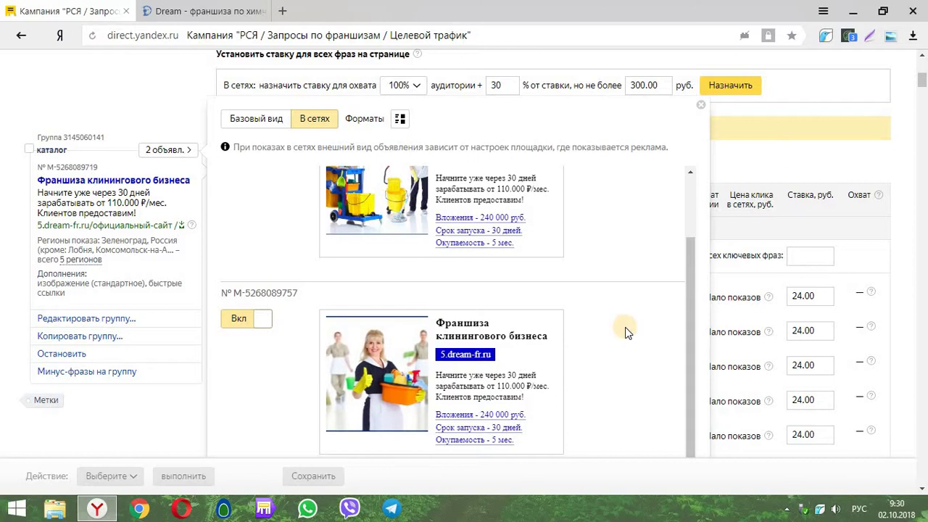
scroll(623, 319, "up", 1)
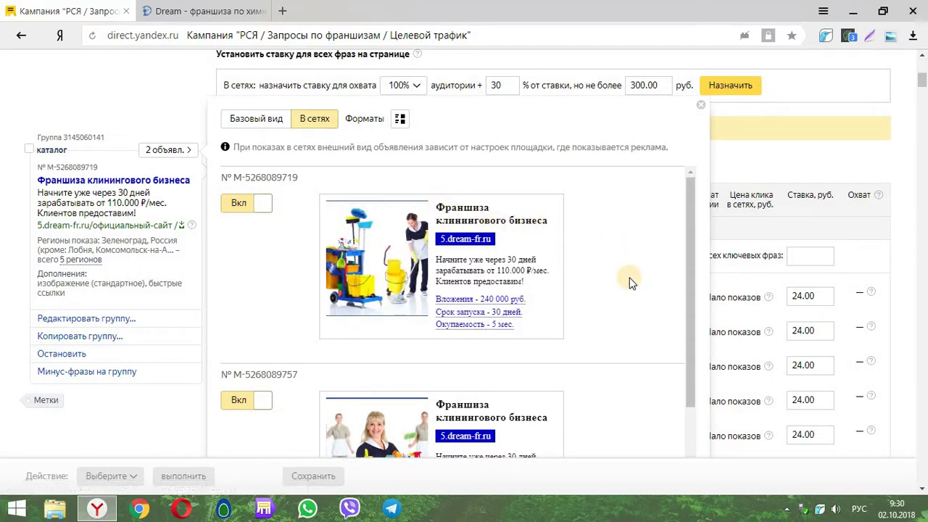
scroll(601, 286, "down", 1)
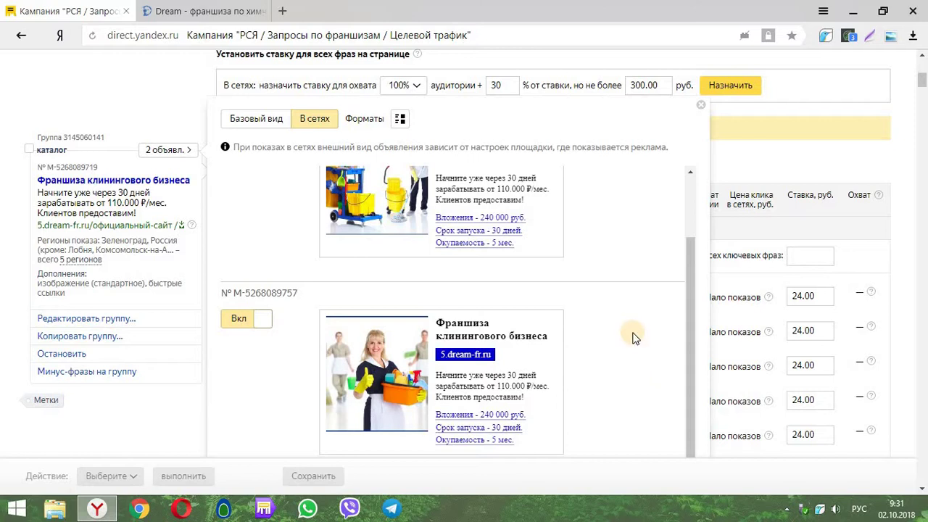
left_click(703, 110)
Switch to the landing page, dismiss the chat greeting and the presentation request form, and reload the page
left_click(199, 11)
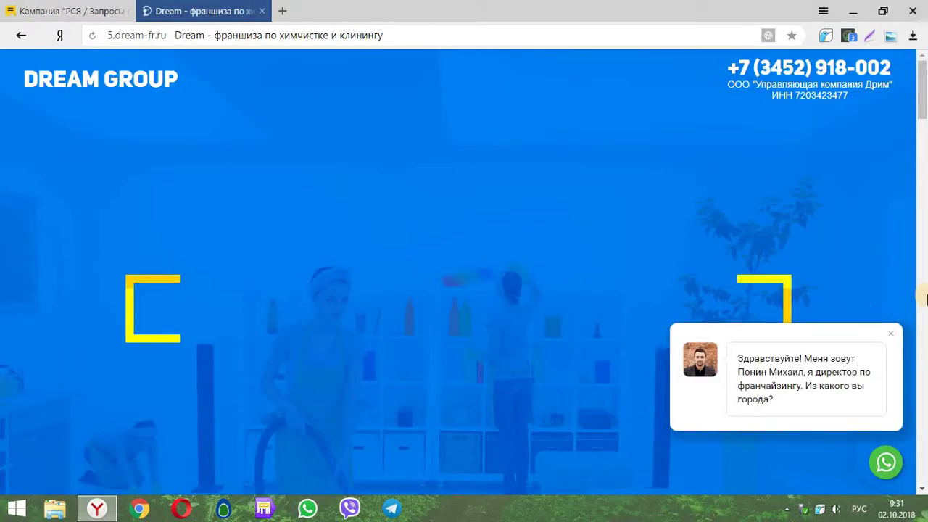
left_click(890, 334)
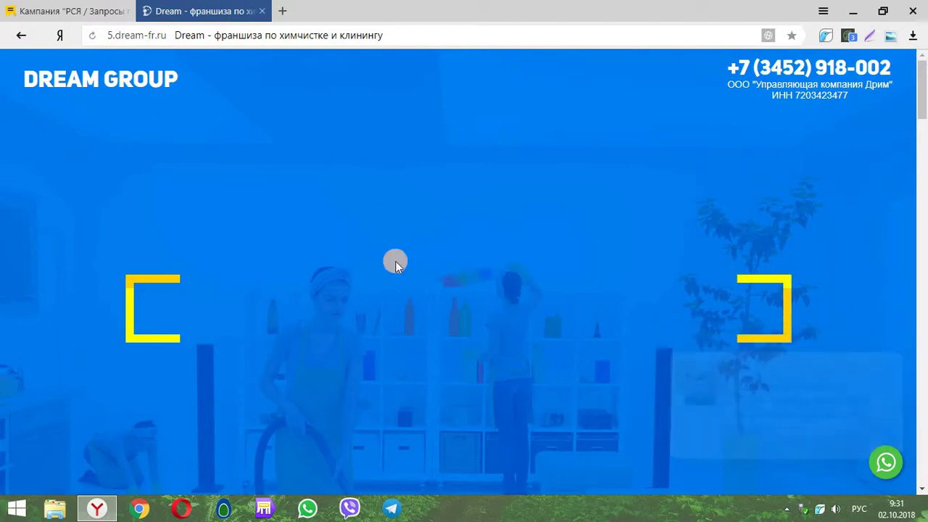
mouse_move(98, 35)
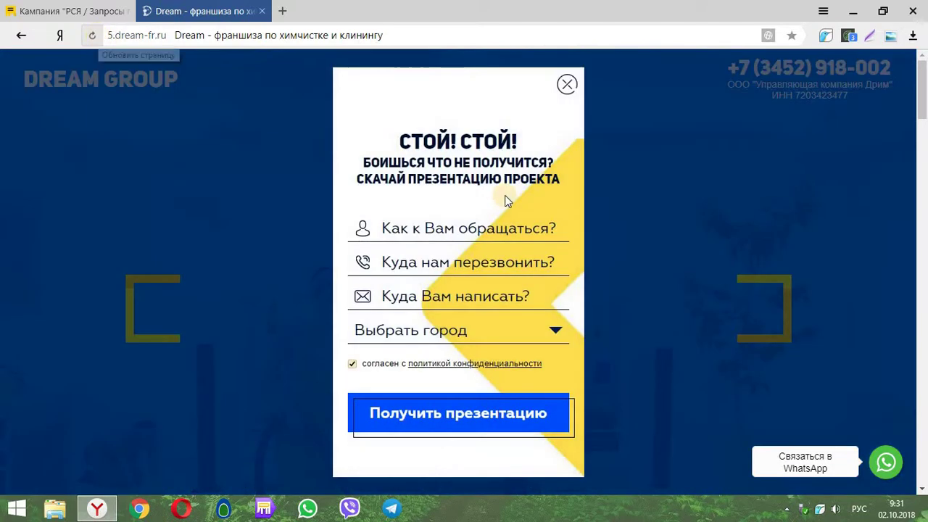
left_click(563, 87)
scroll(780, 340, "down", 5)
scroll(216, 198, "up", 5)
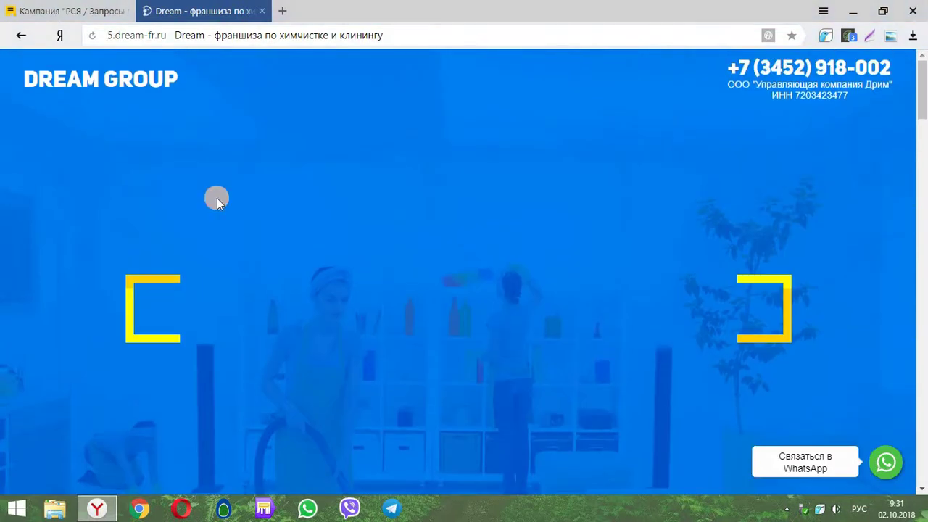
left_click(92, 35)
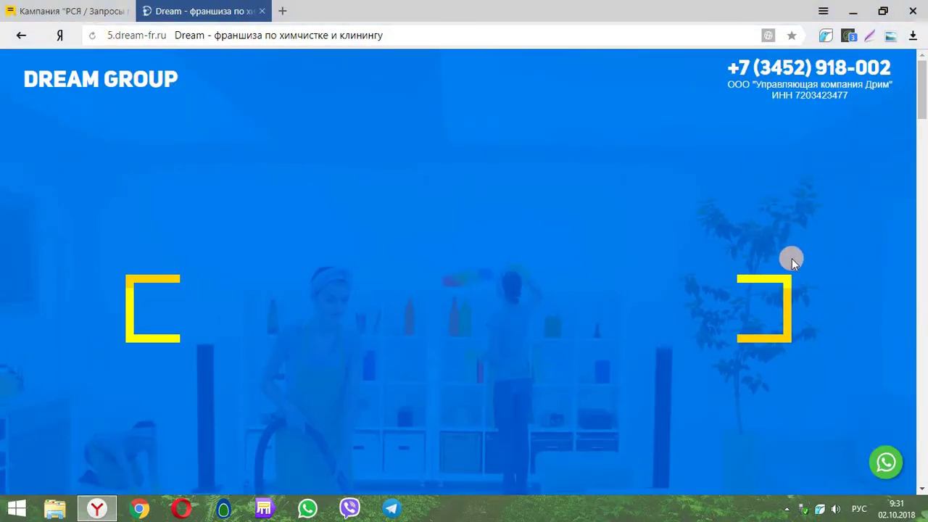
Look through the whole landing page, from the header to the consultation form, and return to its beginning
scroll(792, 259, "down", 1)
scroll(792, 261, "down", 4)
scroll(511, 246, "up", 6)
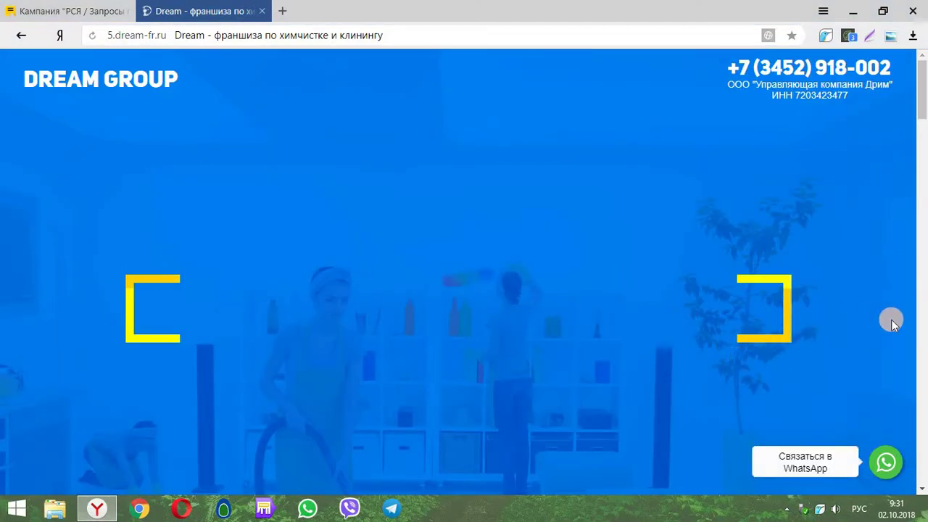
scroll(800, 263, "down", 10)
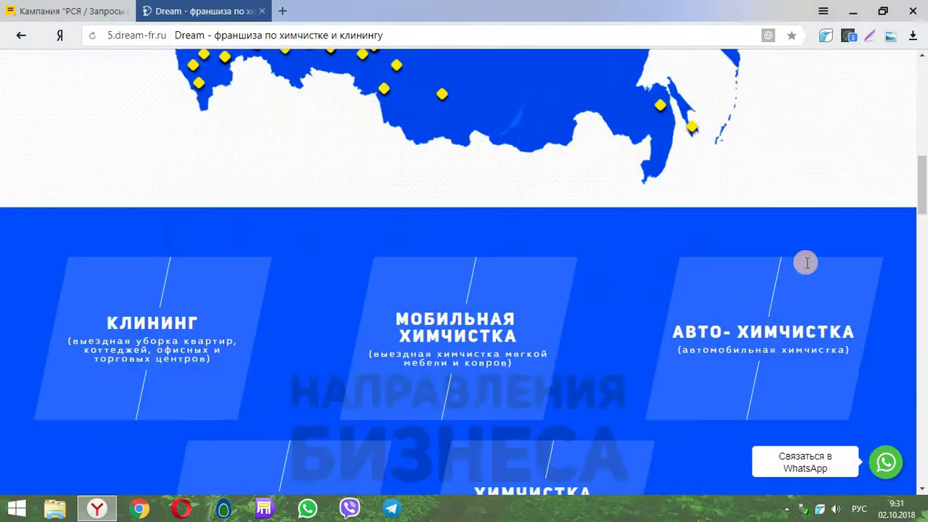
scroll(807, 263, "down", 15)
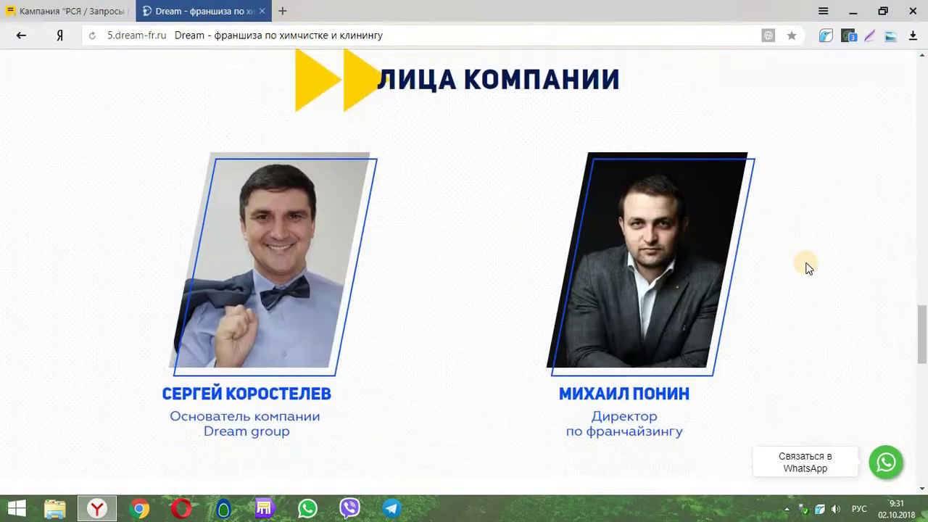
scroll(807, 265, "down", 12)
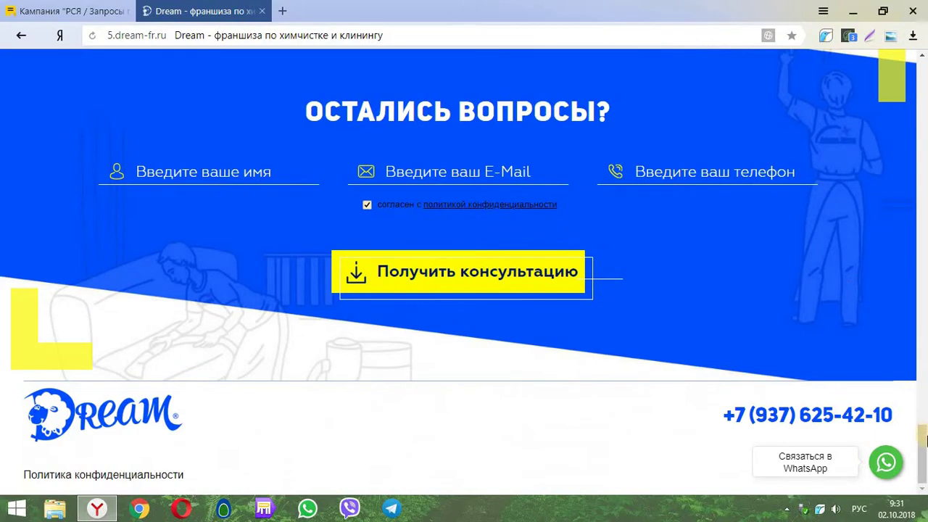
left_click_drag(925, 440, 922, 71)
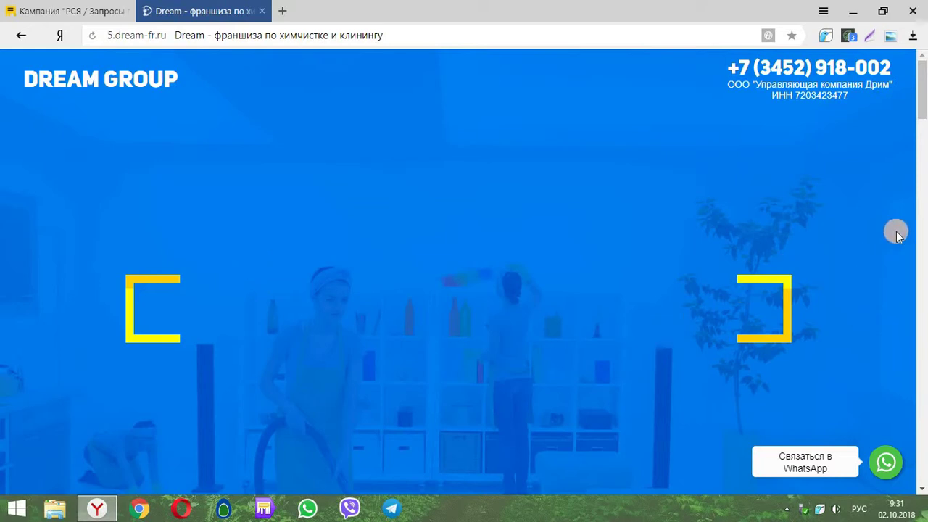
left_click_drag(924, 94, 922, 71)
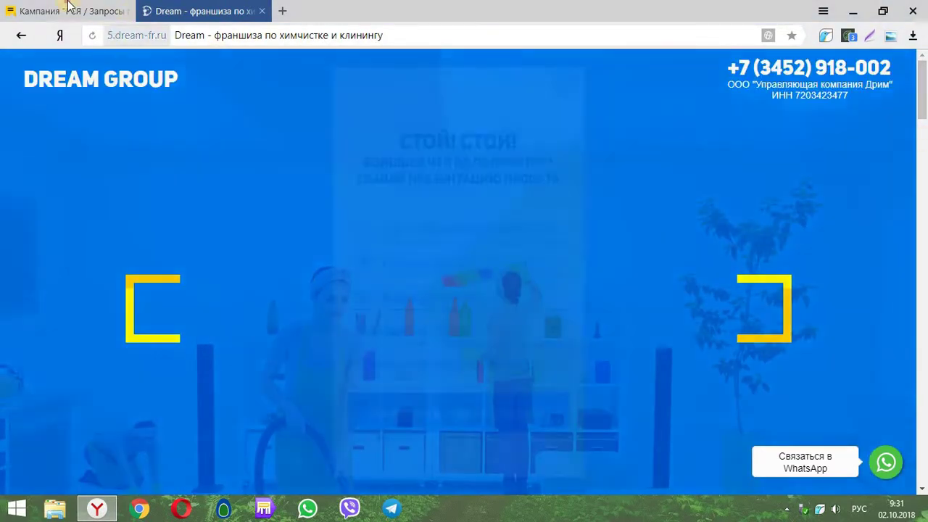
Return to the campaign and highlight «Начните уже через 30 дней зарабатывать от 110.000 ₽/мес.» in the «каталог» group's ad
left_click(69, 11)
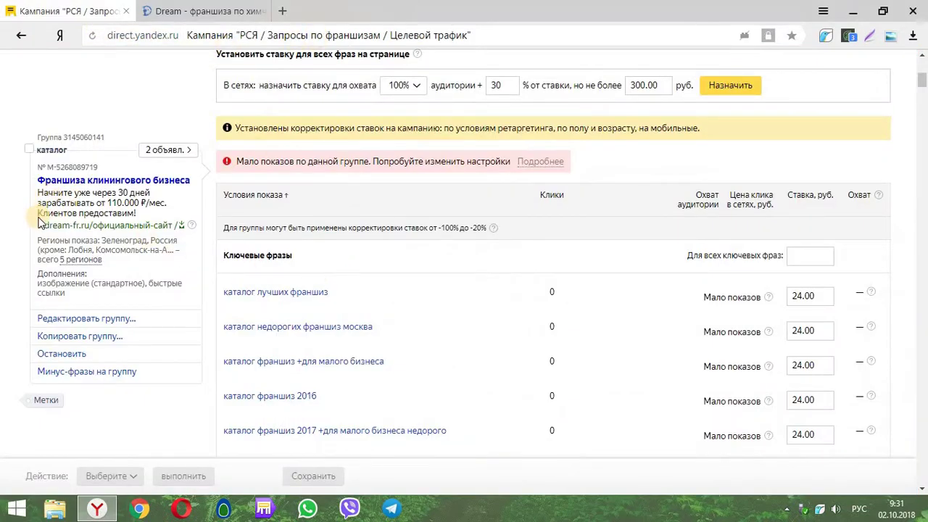
left_click_drag(39, 194, 171, 206)
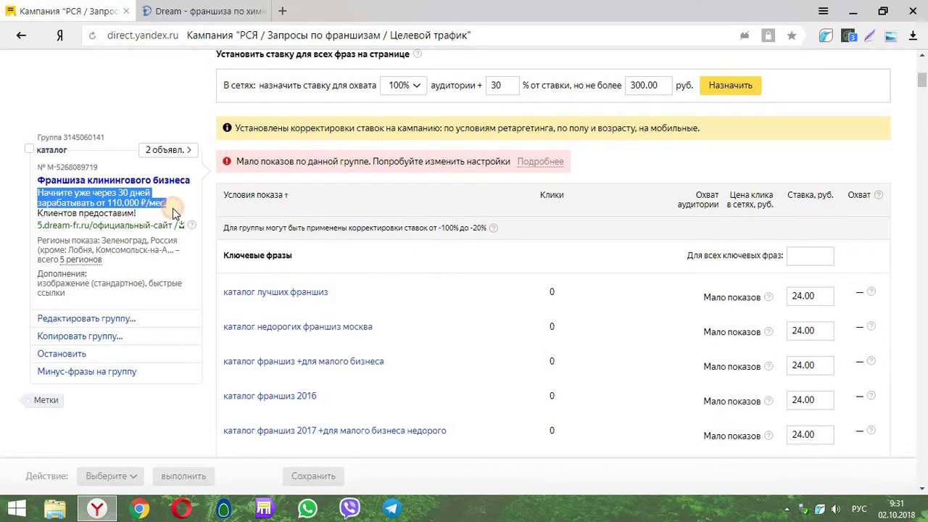
Switch to the landing page, dismiss the presentation request form, and look over the franchise branch map and the business directions
left_click(196, 11)
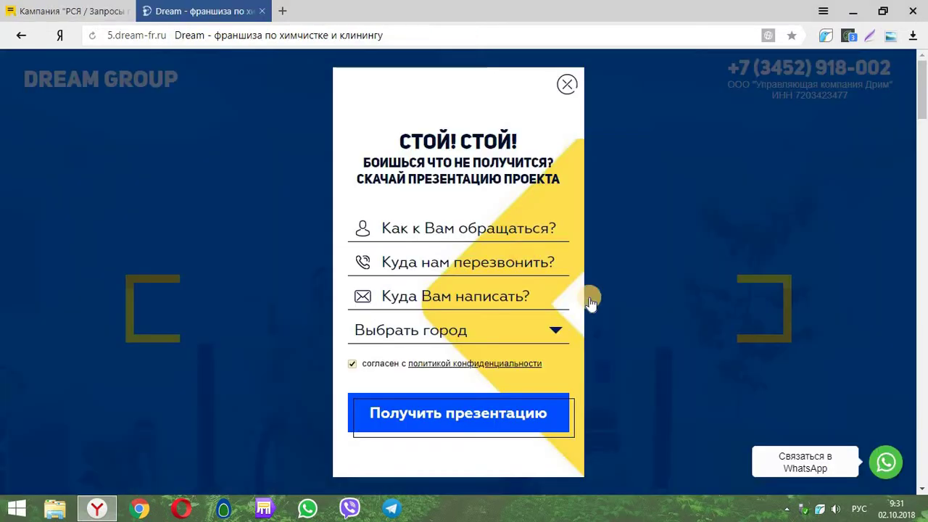
left_click(567, 84)
scroll(646, 308, "down", 5)
scroll(647, 309, "down", 2)
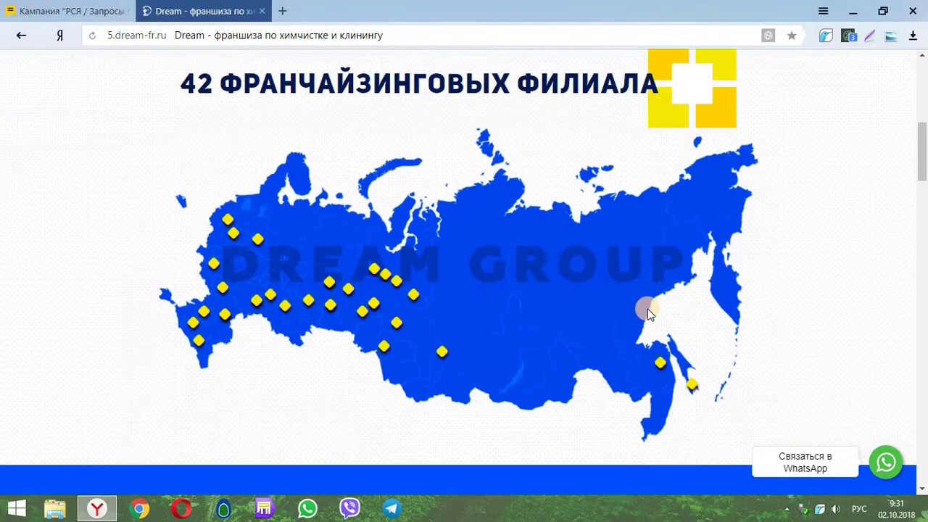
scroll(647, 313, "down", 6)
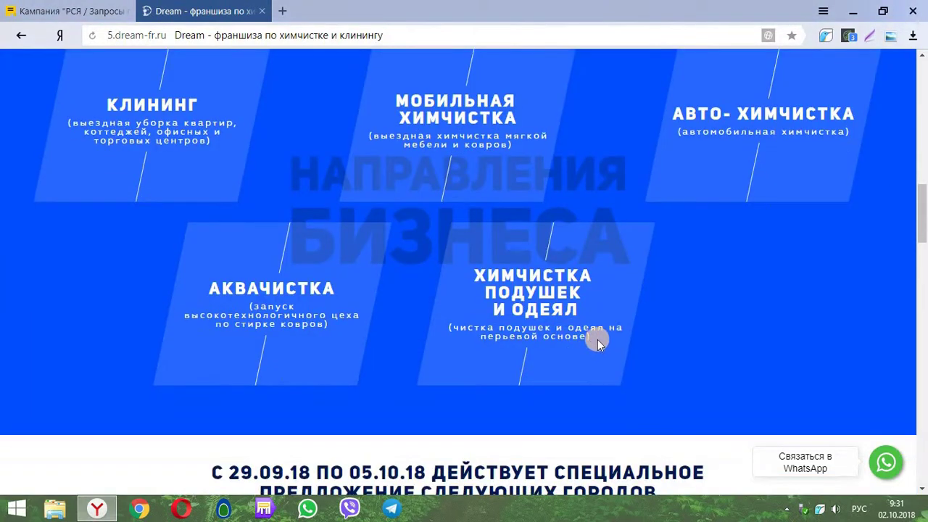
Examine the rest of the landing page: the city offers, company faces, client logos and the «Остались вопросы?» consultation form
scroll(598, 339, "down", 4)
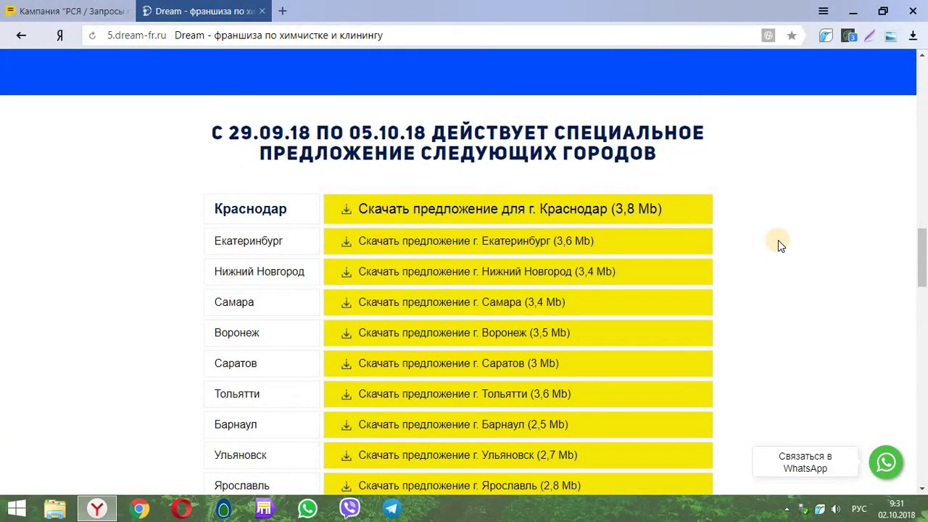
scroll(778, 241, "down", 1)
scroll(729, 286, "down", 3)
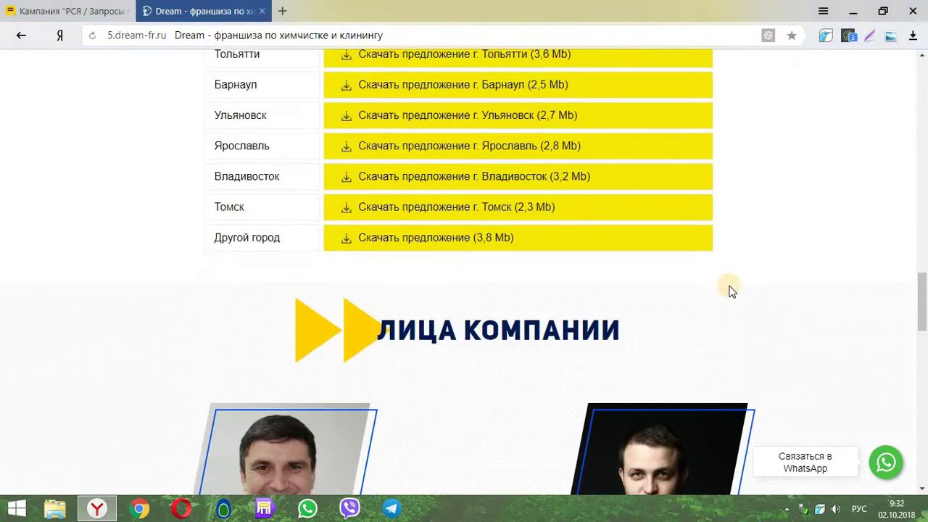
scroll(731, 290, "down", 4)
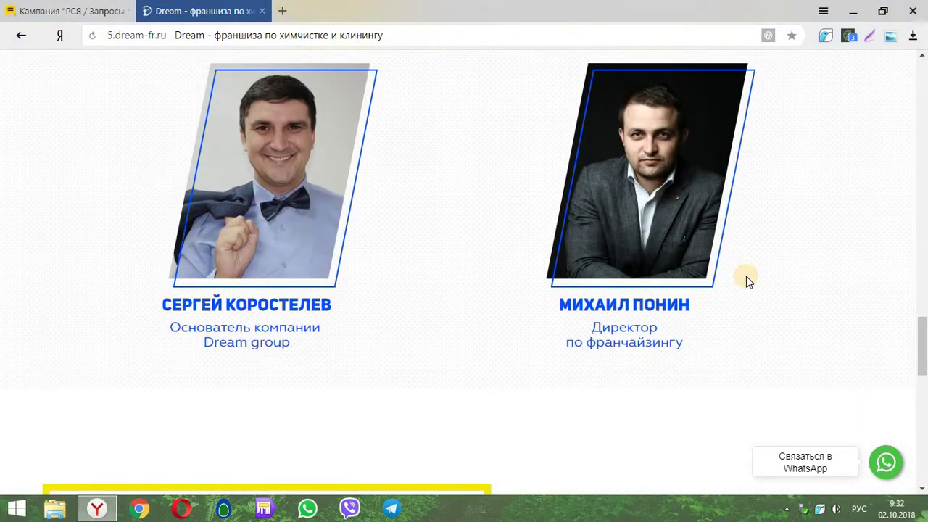
scroll(746, 276, "down", 7)
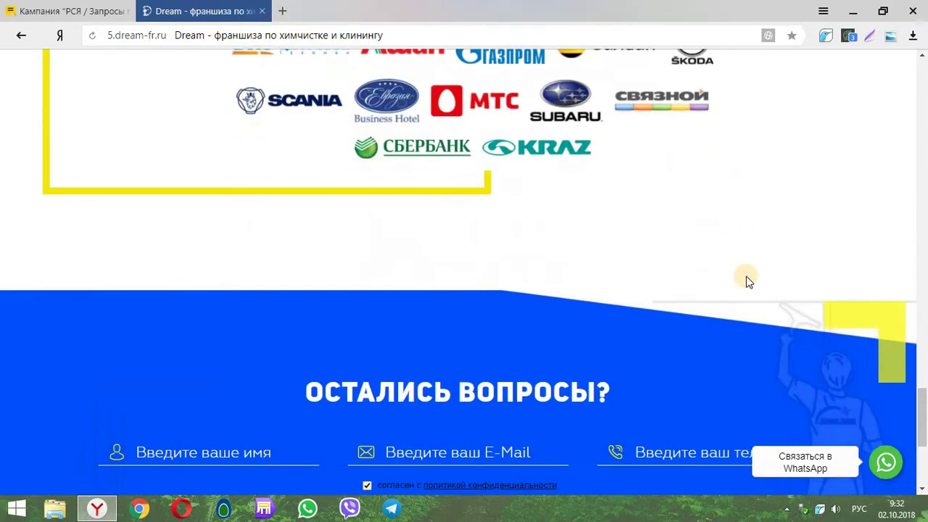
scroll(745, 276, "down", 4)
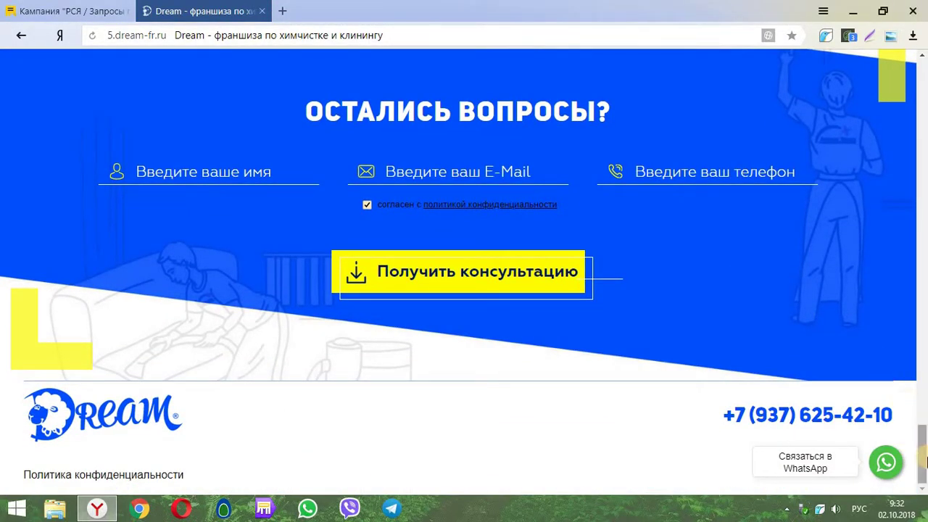
scroll(922, 464, "up", 3)
scroll(922, 466, "down", 3)
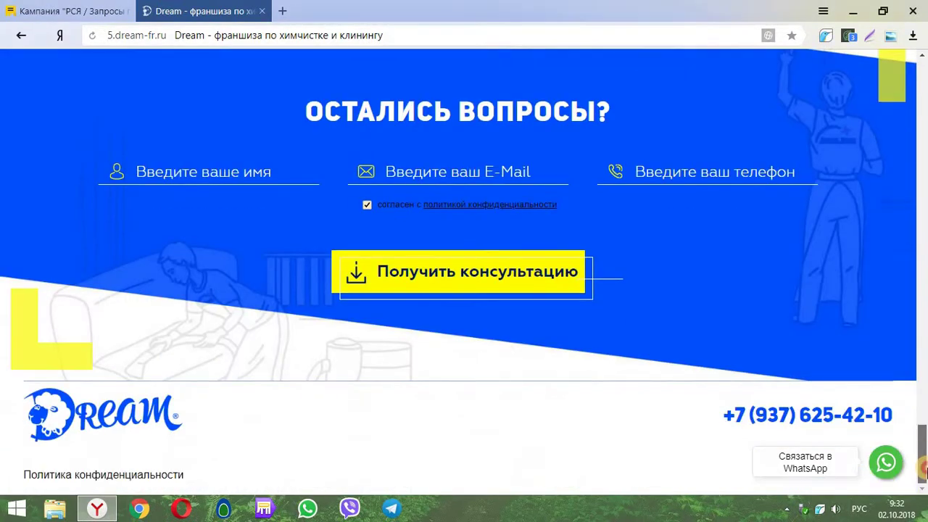